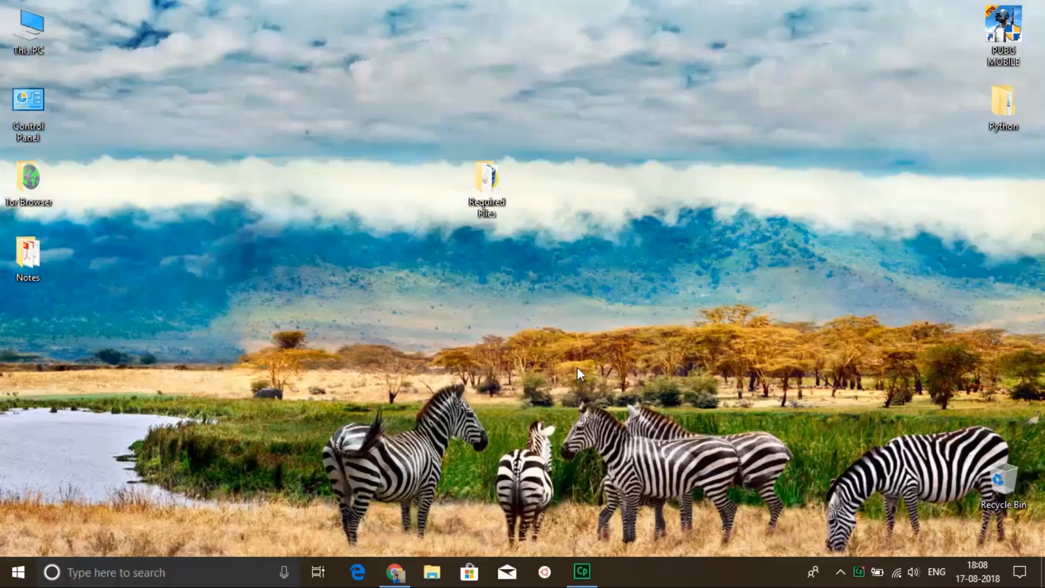
View the ubuntu-18.04 disc image and VirtualBox installer in the Required Files folder, and close the folder.
{"action": "double_click", "coordinate": [487, 210]}
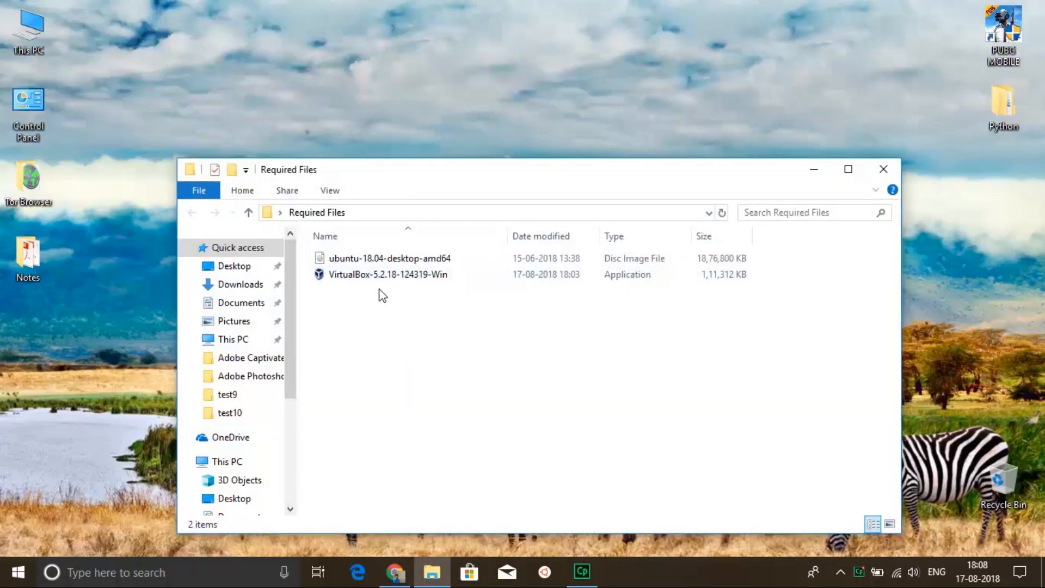
{"action": "left_click", "coordinate": [882, 171]}
Switch to Chrome, search the web for "oracle vm virtualbox" and go to the official VirtualBox website.
{"action": "left_click", "coordinate": [395, 571]}
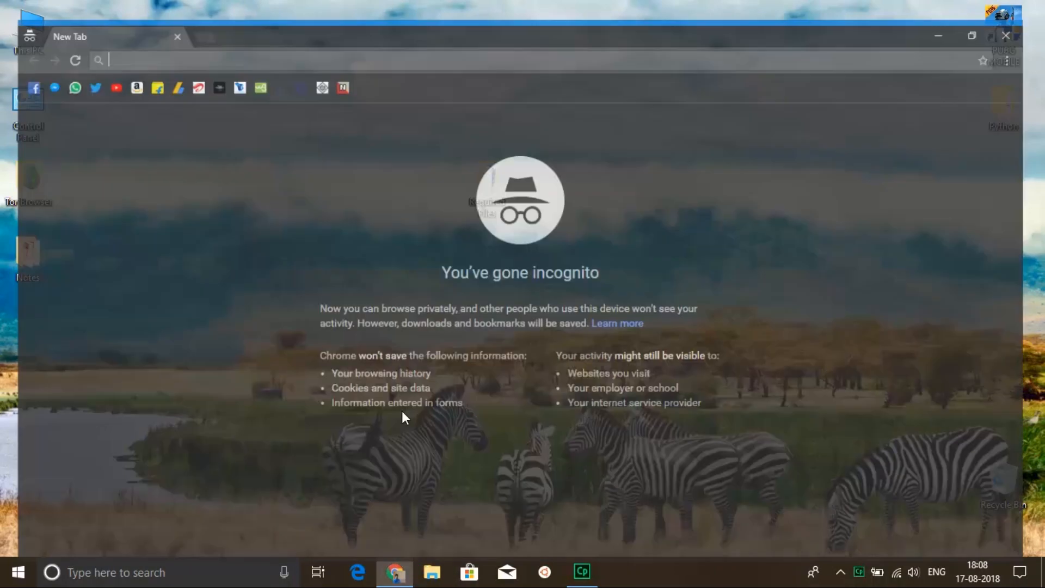
{"action": "type", "text": "orac"}
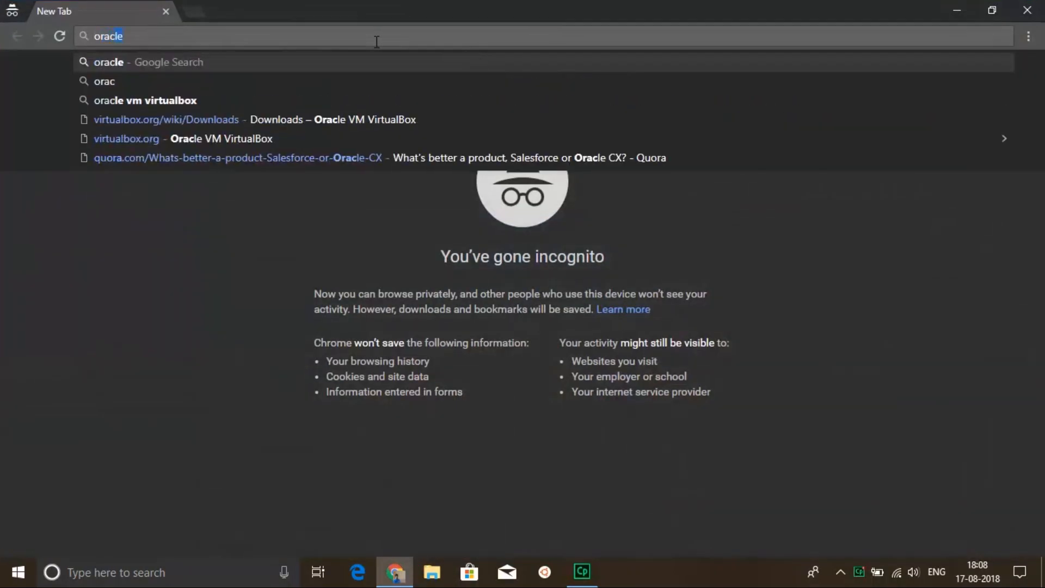
{"action": "type", "text": "le"}
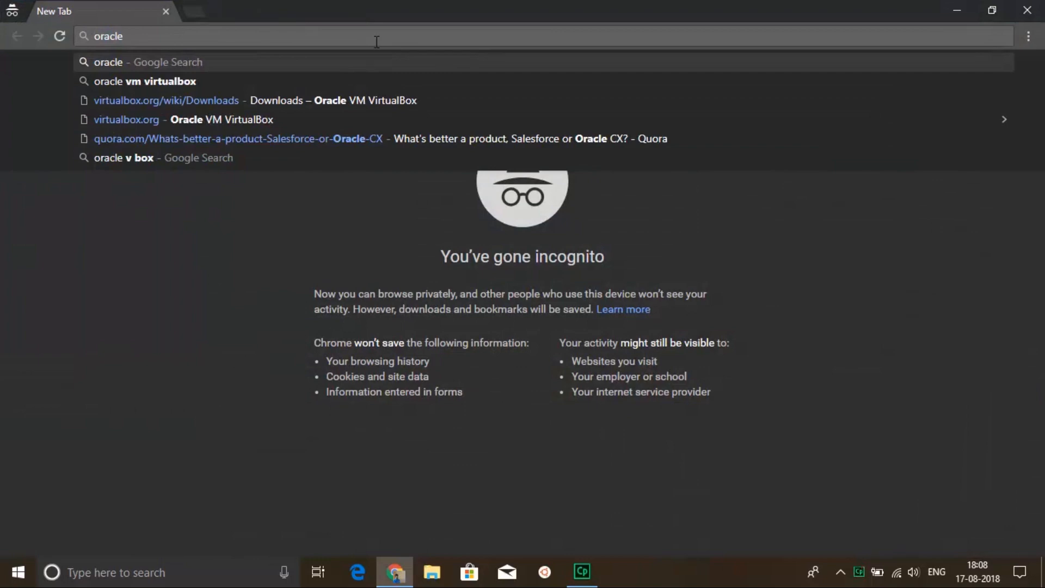
{"action": "key", "text": "Down"}
{"action": "key", "text": "Return"}
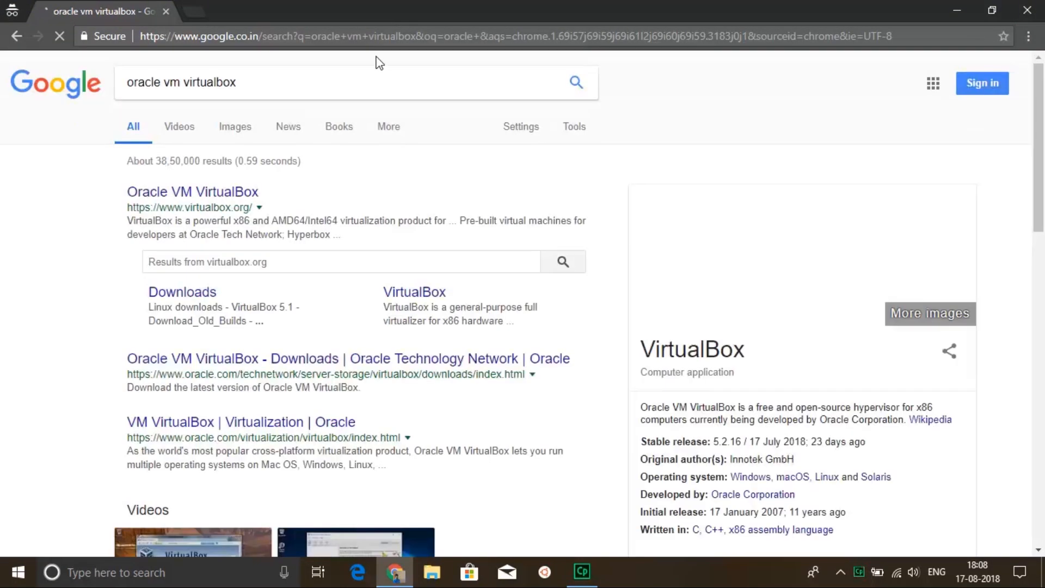
{"action": "left_click", "coordinate": [238, 193]}
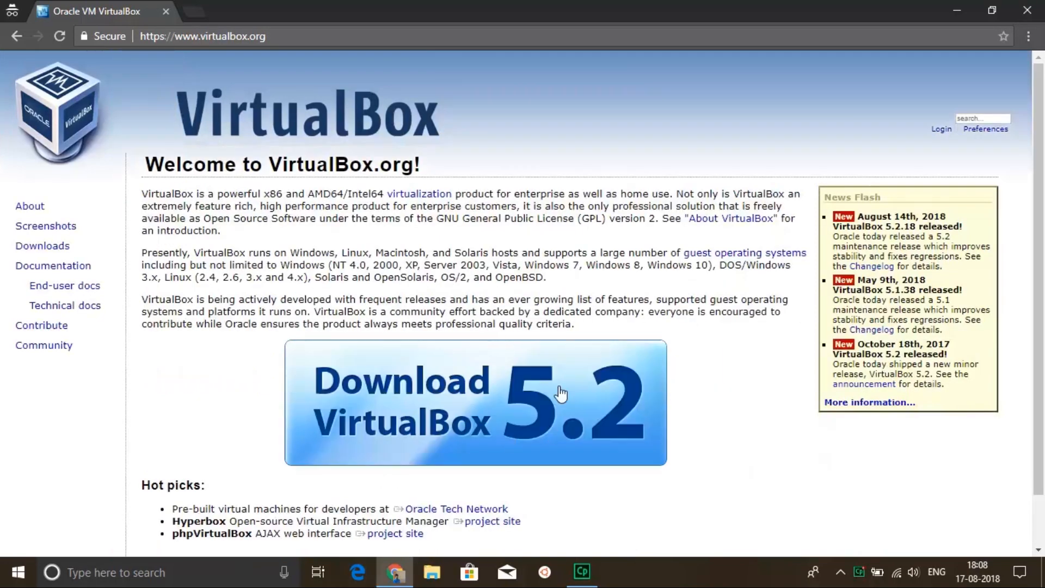
Start downloading the VirtualBox 5.2.18 package for Windows hosts and cancel the download.
{"action": "left_click", "coordinate": [561, 393]}
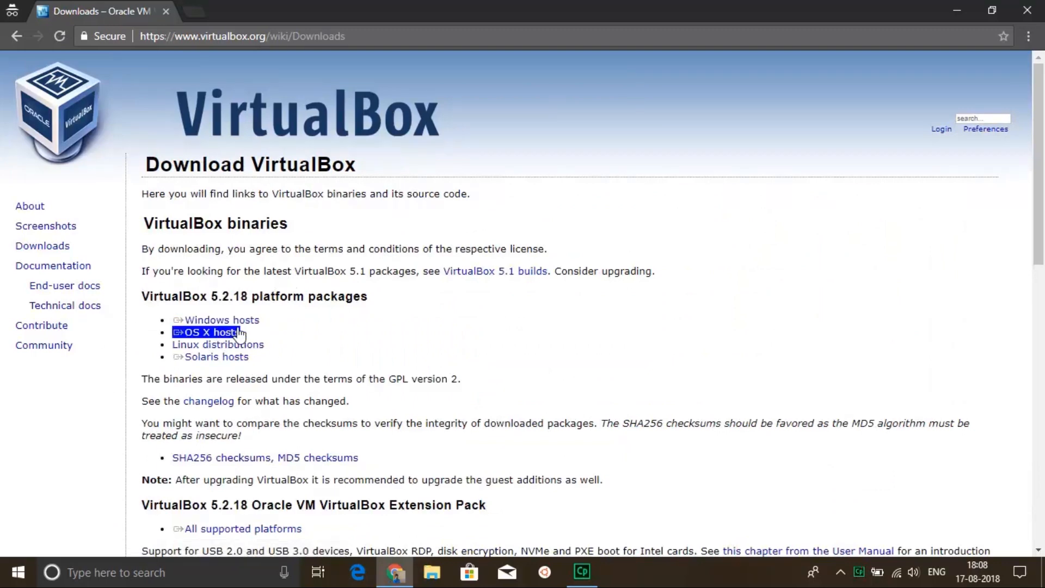
{"action": "left_click", "coordinate": [236, 316]}
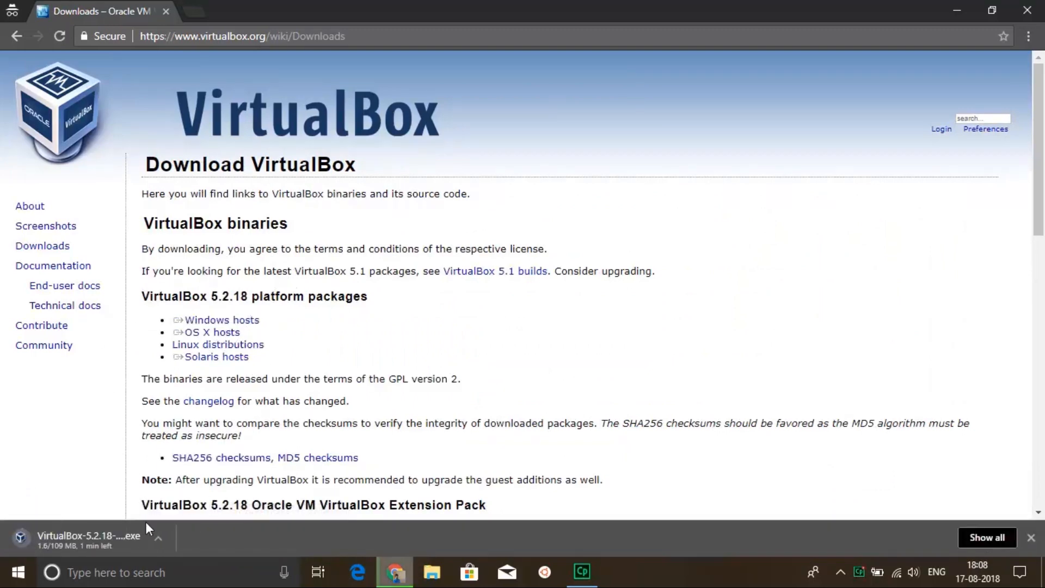
{"action": "right_click", "coordinate": [125, 543]}
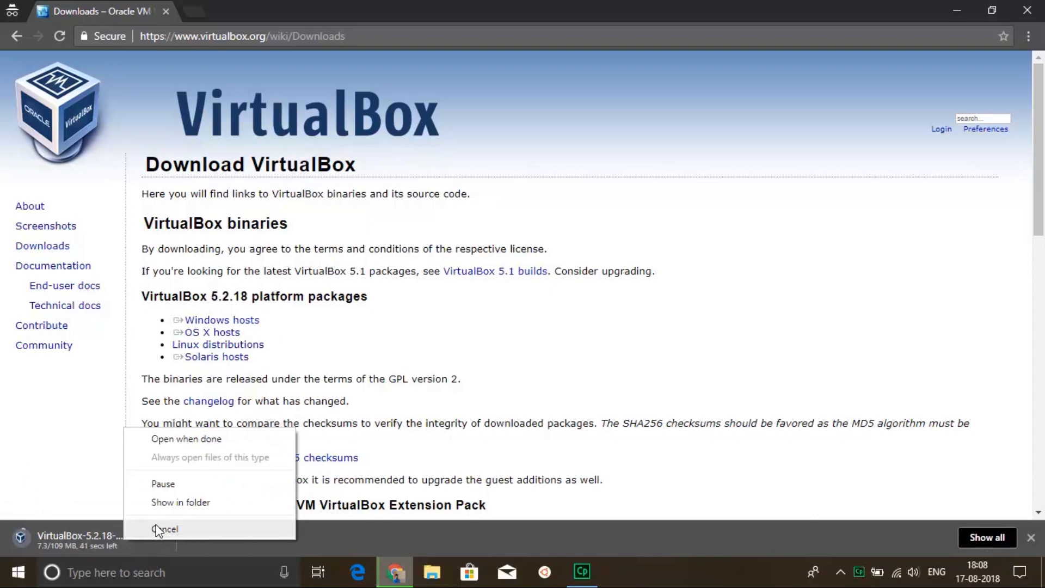
{"action": "left_click", "coordinate": [158, 530]}
Search the web for "ubuntu" and go to the Ubuntu Desktop download page on the official site.
{"action": "left_click", "coordinate": [192, 8]}
{"action": "left_click", "coordinate": [166, 11]}
{"action": "type", "text": "ubuntu"}
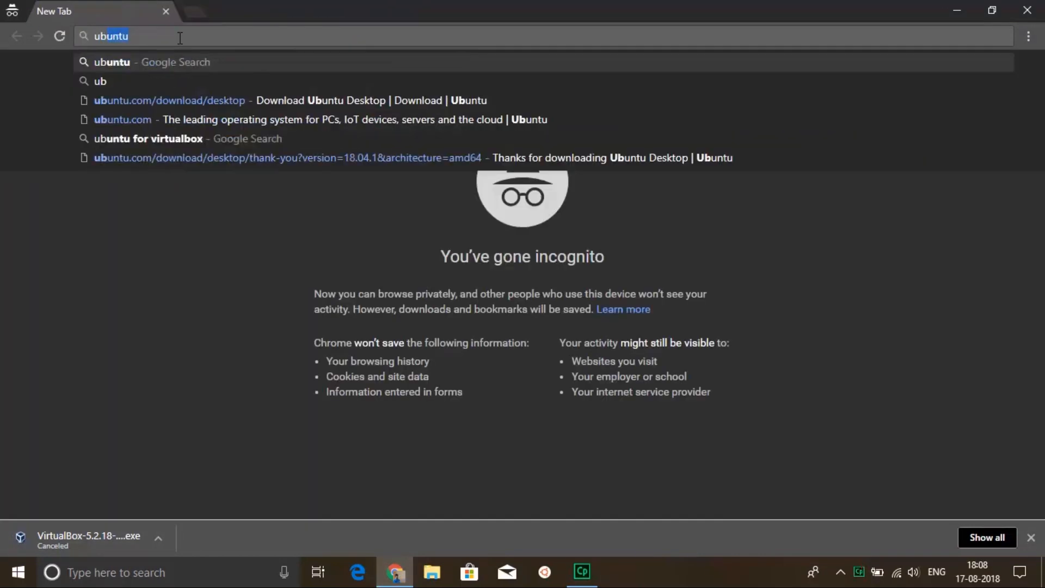
{"action": "key", "text": "Return"}
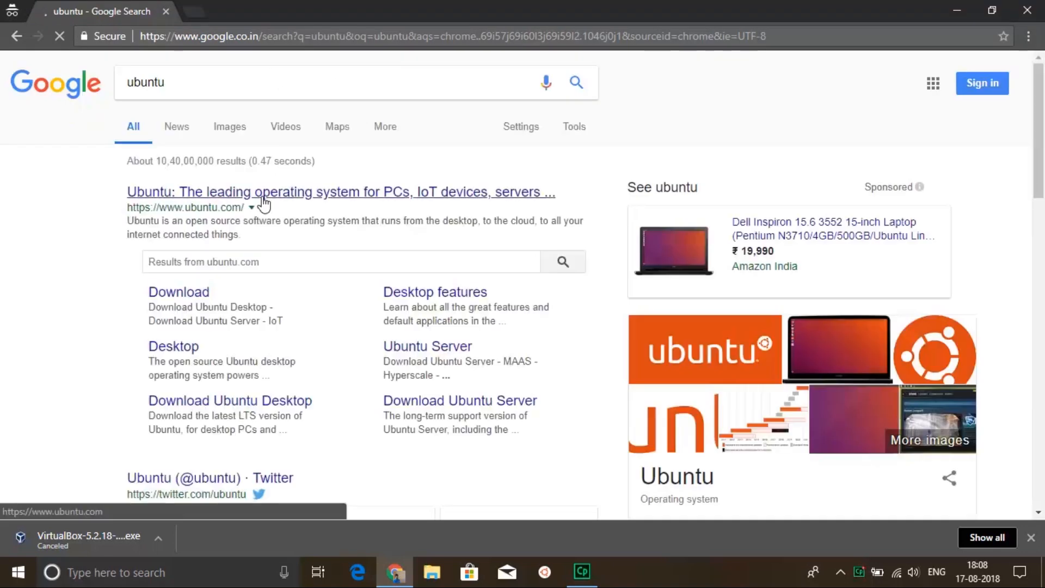
{"action": "left_click", "coordinate": [260, 201]}
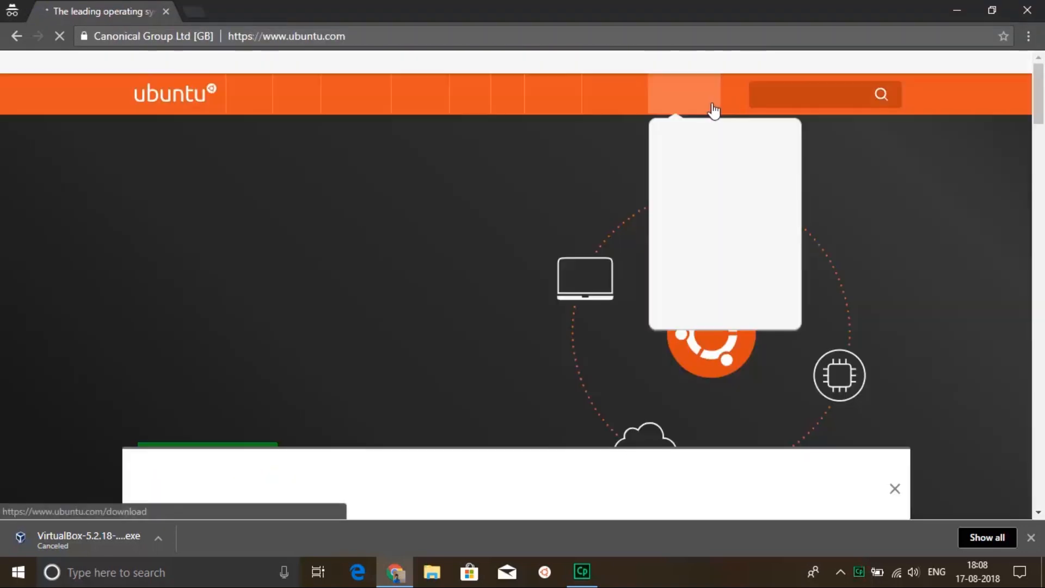
{"action": "mouse_move", "coordinate": [686, 101]}
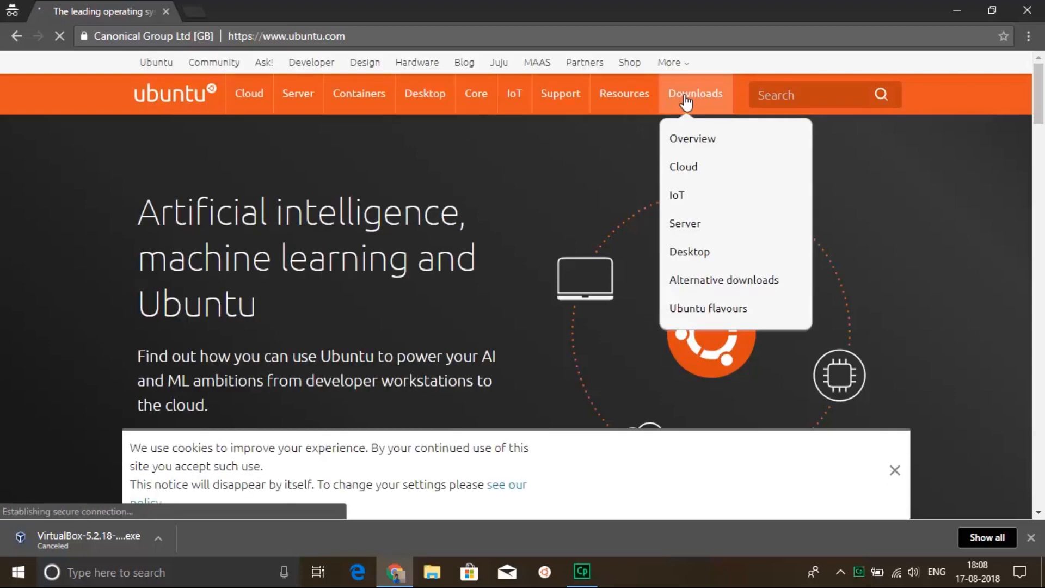
{"action": "left_click", "coordinate": [690, 254]}
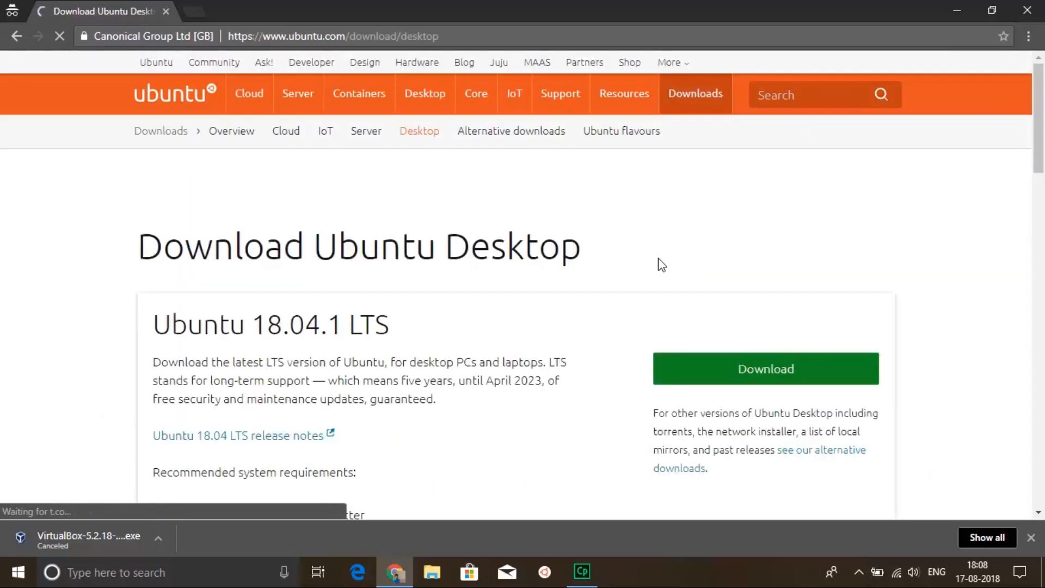
Start downloading the Ubuntu 18.04.1 LTS desktop image, cancel the download and close the browser.
{"action": "scroll", "coordinate": [680, 262], "scroll_direction": "down", "scroll_amount": 3}
{"action": "scroll", "coordinate": [415, 217], "scroll_direction": "up", "scroll_amount": 3}
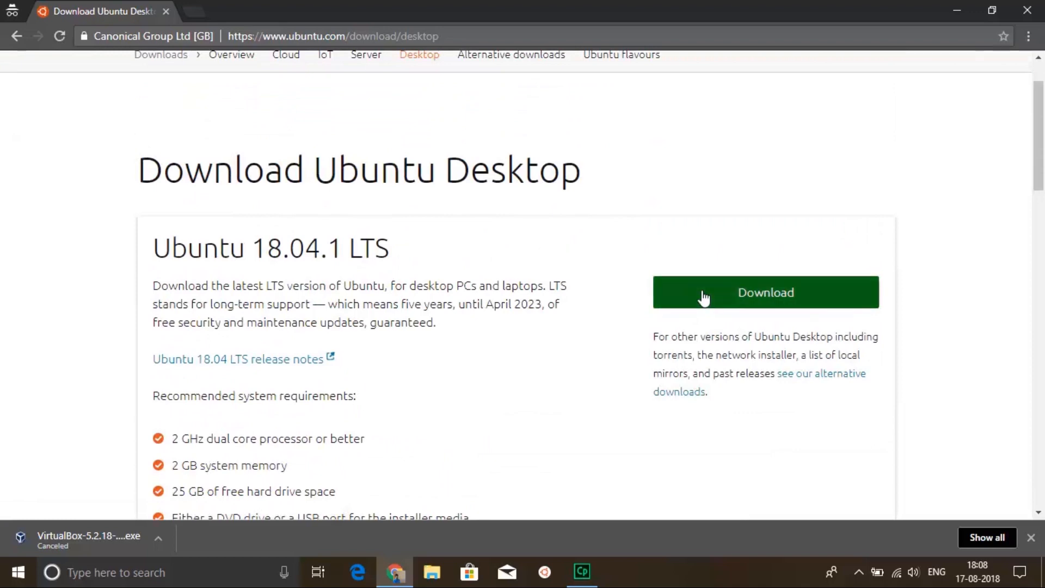
{"action": "left_click", "coordinate": [748, 305]}
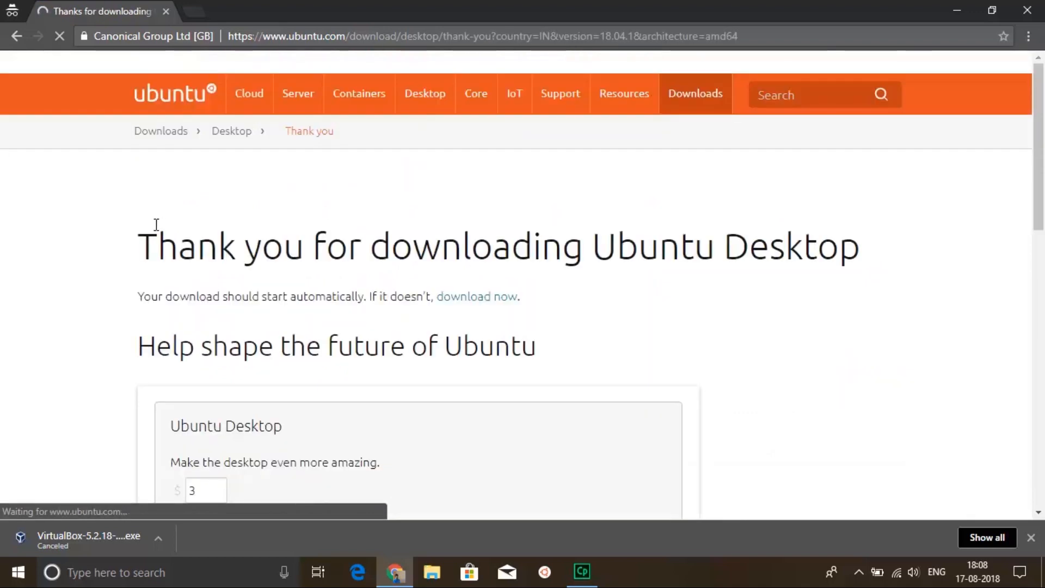
{"action": "scroll", "coordinate": [482, 186], "scroll_direction": "down", "scroll_amount": 3}
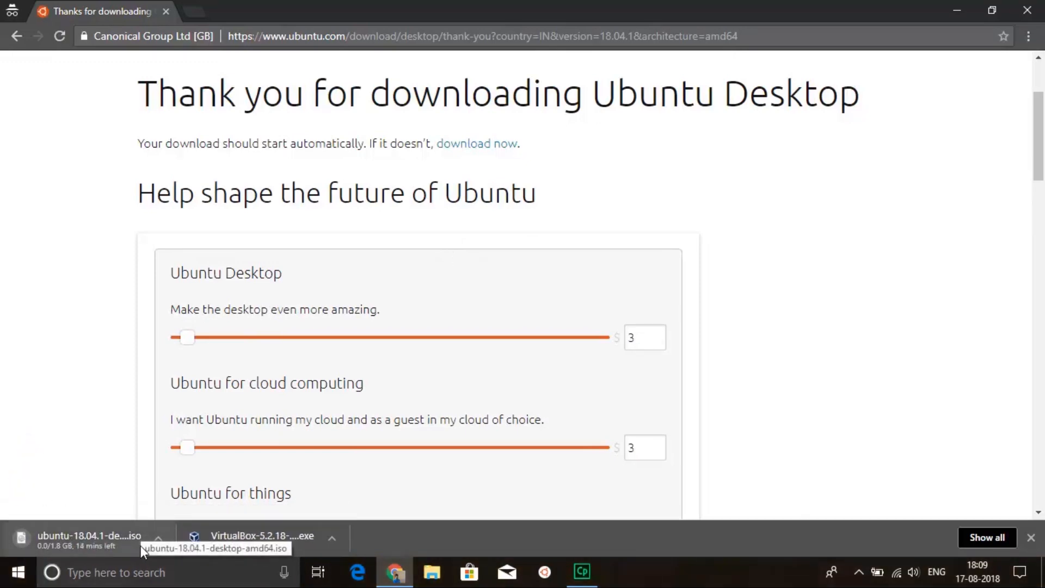
{"action": "right_click", "coordinate": [140, 546]}
{"action": "left_click", "coordinate": [156, 535]}
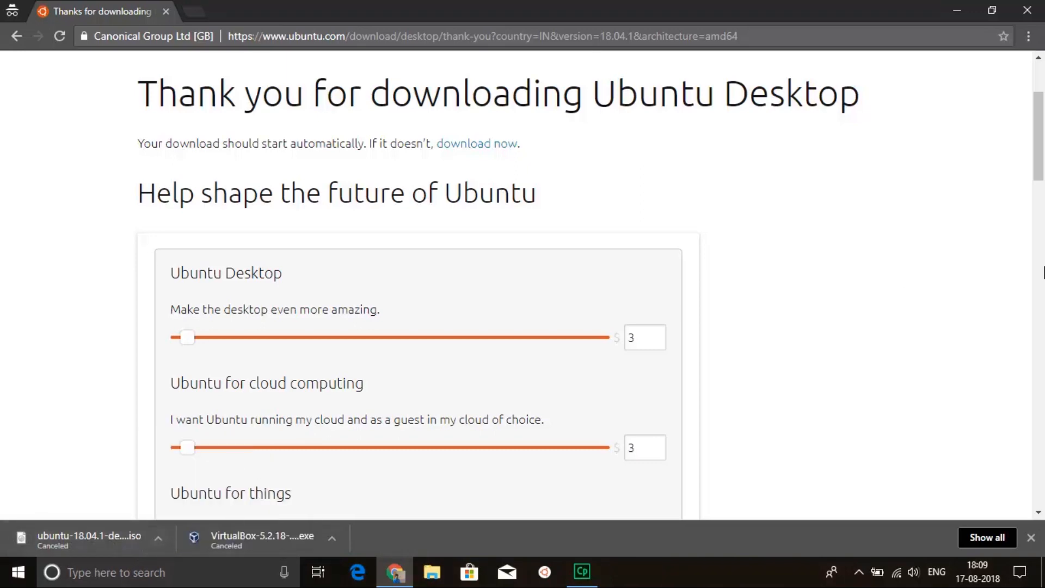
{"action": "left_click", "coordinate": [1027, 10]}
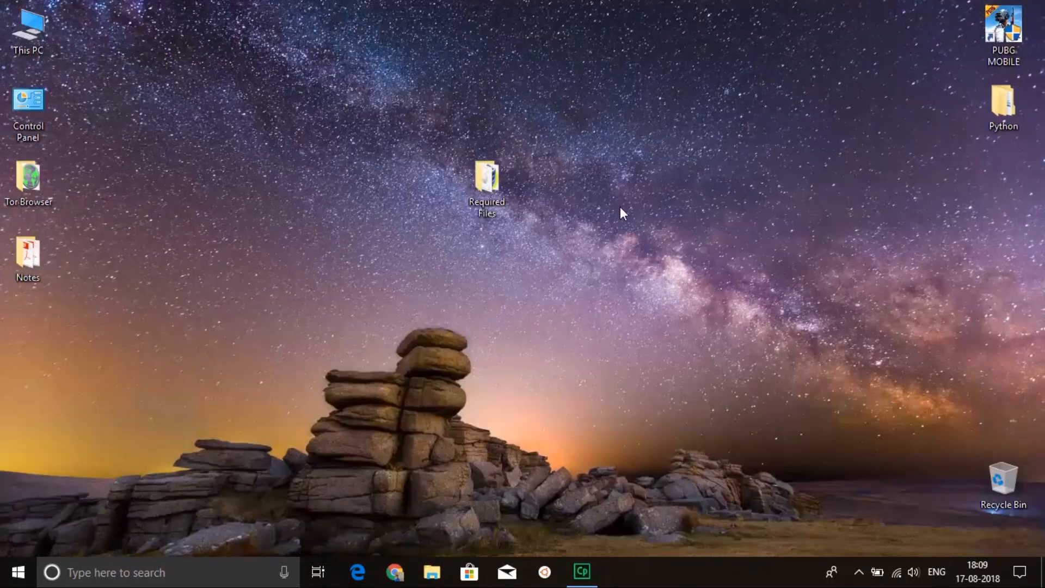
View the computer's folders and drives in This PC and close the window.
{"action": "double_click", "coordinate": [18, 34]}
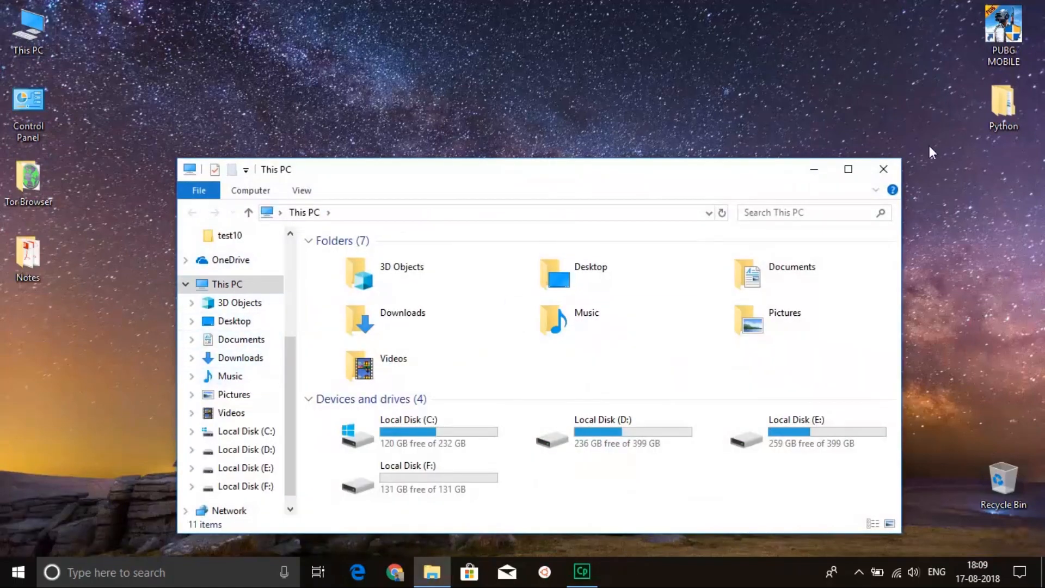
{"action": "left_click", "coordinate": [883, 169]}
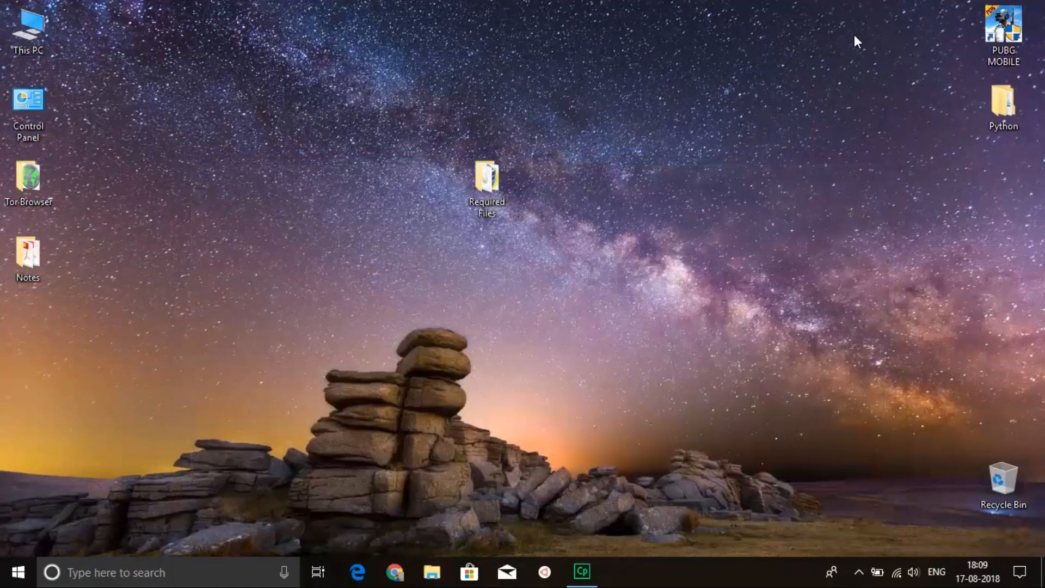
Install VirtualBox 5.2.18 from the Required Files folder with the default features, location and shortcuts, and start it after installation.
{"action": "double_click", "coordinate": [507, 191]}
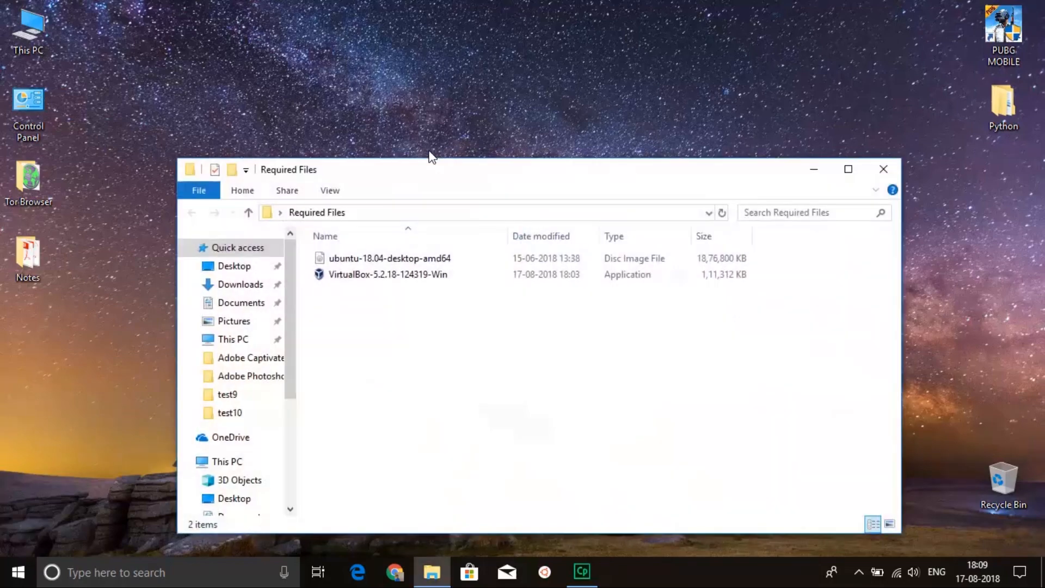
{"action": "double_click", "coordinate": [368, 273]}
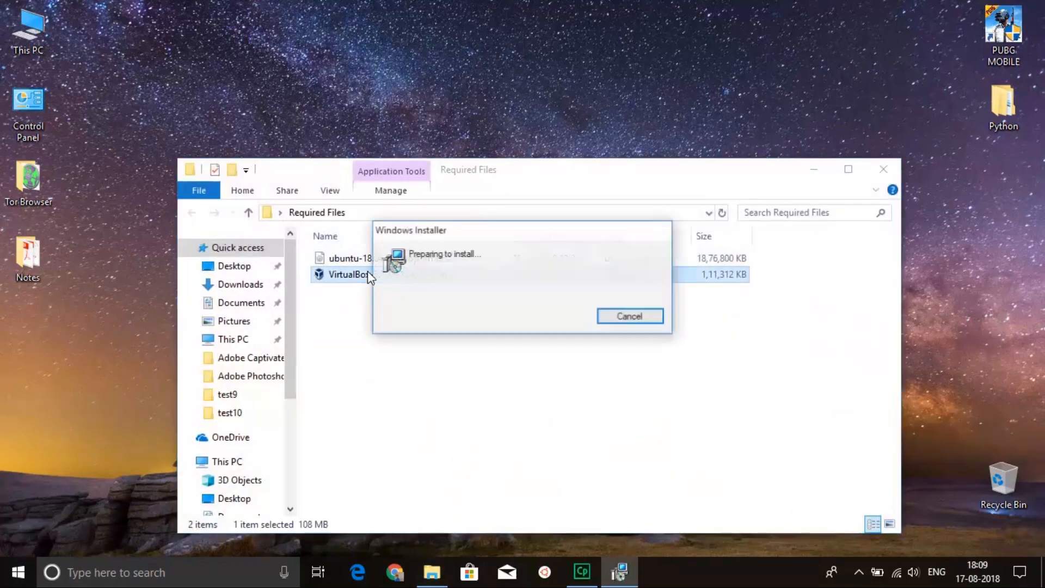
{"action": "left_click", "coordinate": [607, 409]}
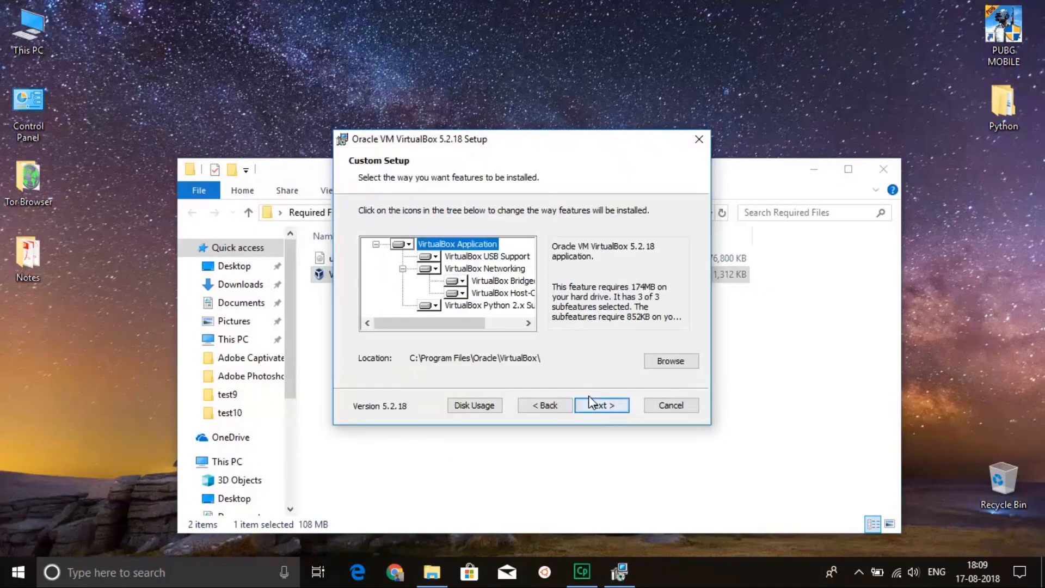
{"action": "left_click", "coordinate": [611, 407]}
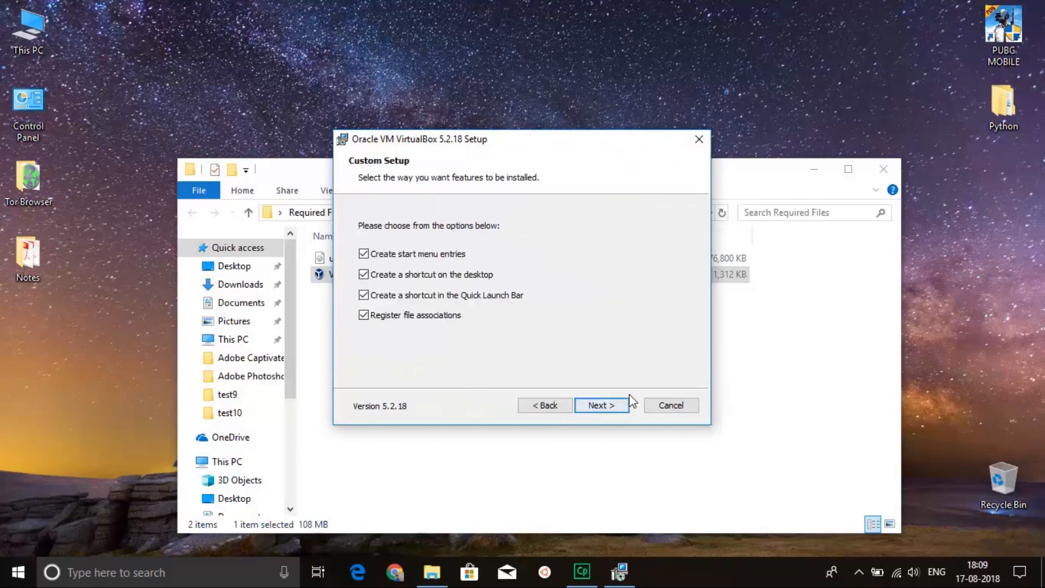
{"action": "left_click", "coordinate": [593, 406]}
{"action": "left_click", "coordinate": [593, 407]}
{"action": "left_click", "coordinate": [593, 407]}
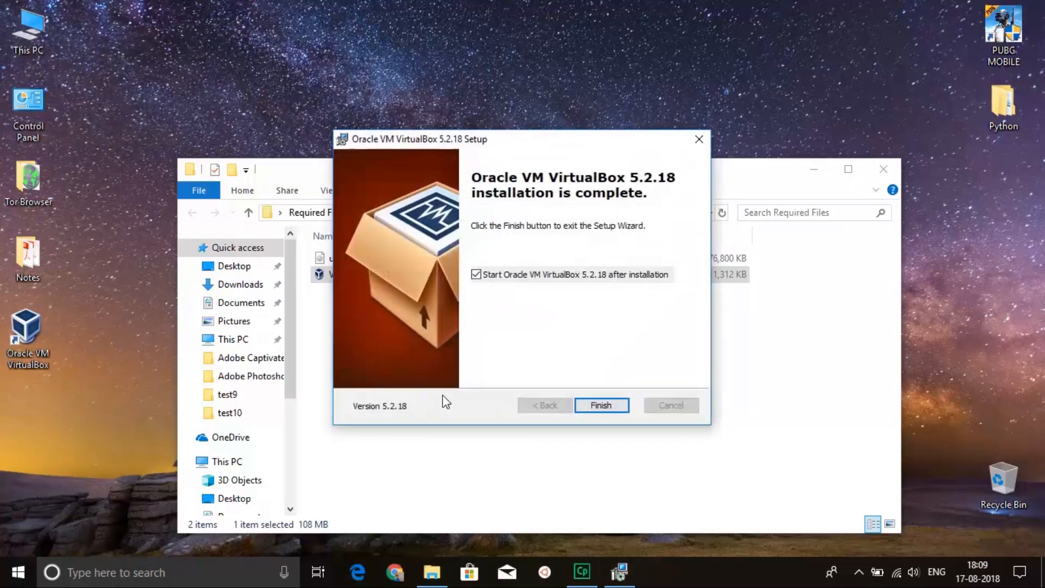
{"action": "left_click", "coordinate": [606, 403]}
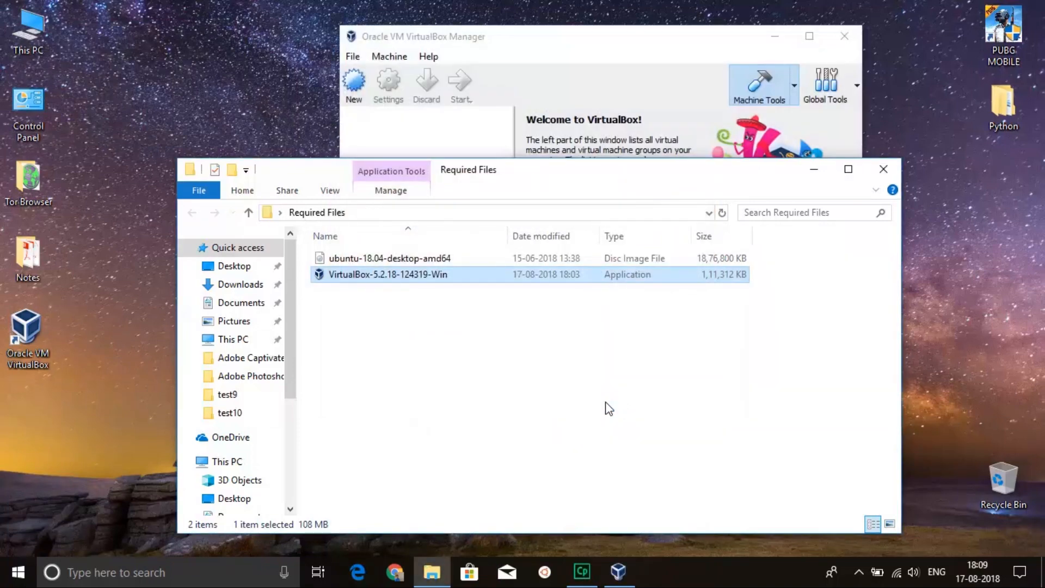
Begin a new virtual machine named Ubuntu with type Linux and version Ubuntu (64-bit), and continue past the name and operating system page.
{"action": "left_click", "coordinate": [815, 171]}
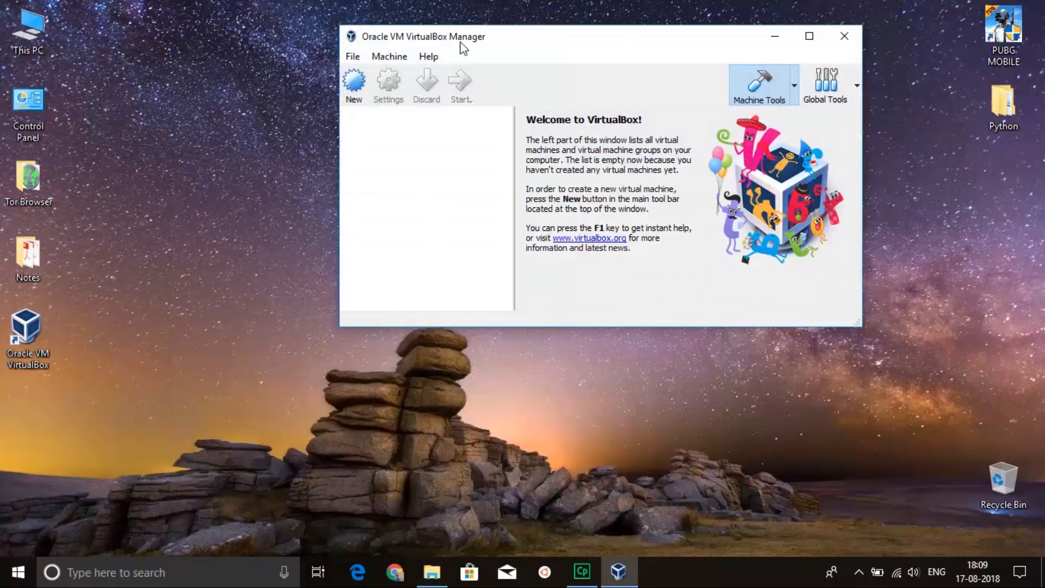
{"action": "left_click_drag", "start_coordinate": [459, 39], "coordinate": [421, 133]}
{"action": "left_click", "coordinate": [314, 177]}
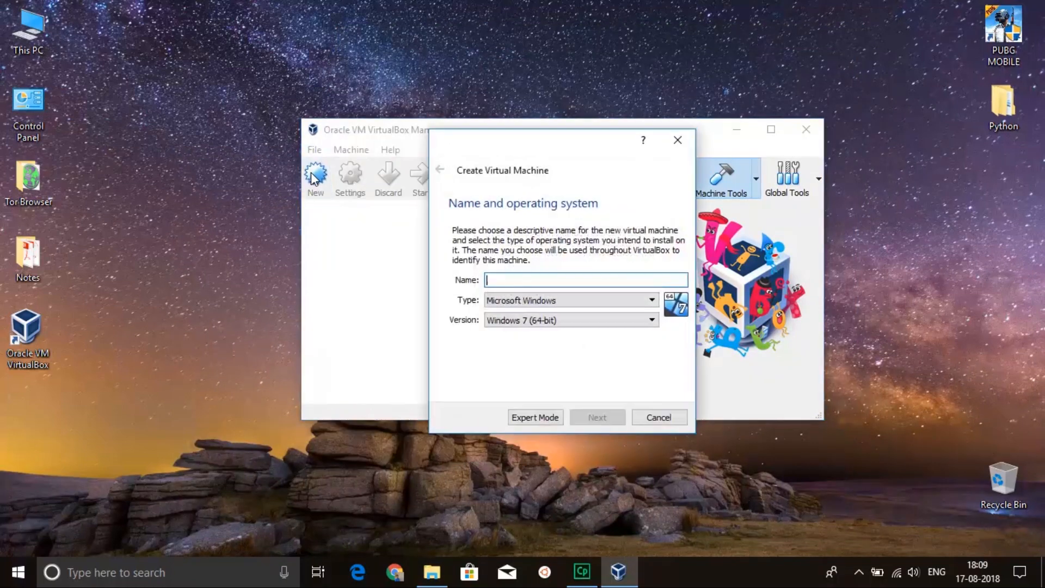
{"action": "type", "text": "Ubuntu"}
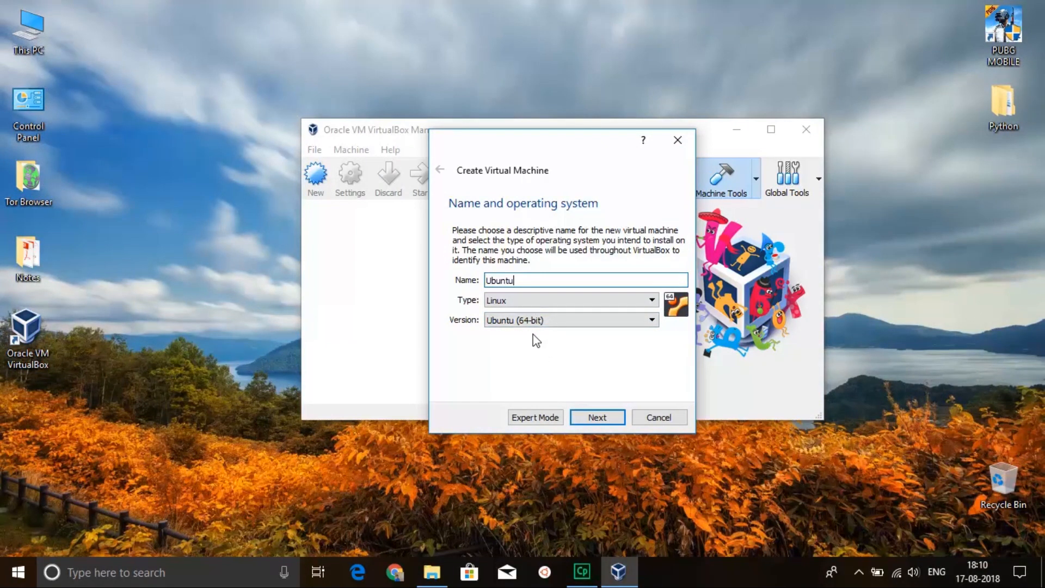
{"action": "left_click", "coordinate": [590, 416]}
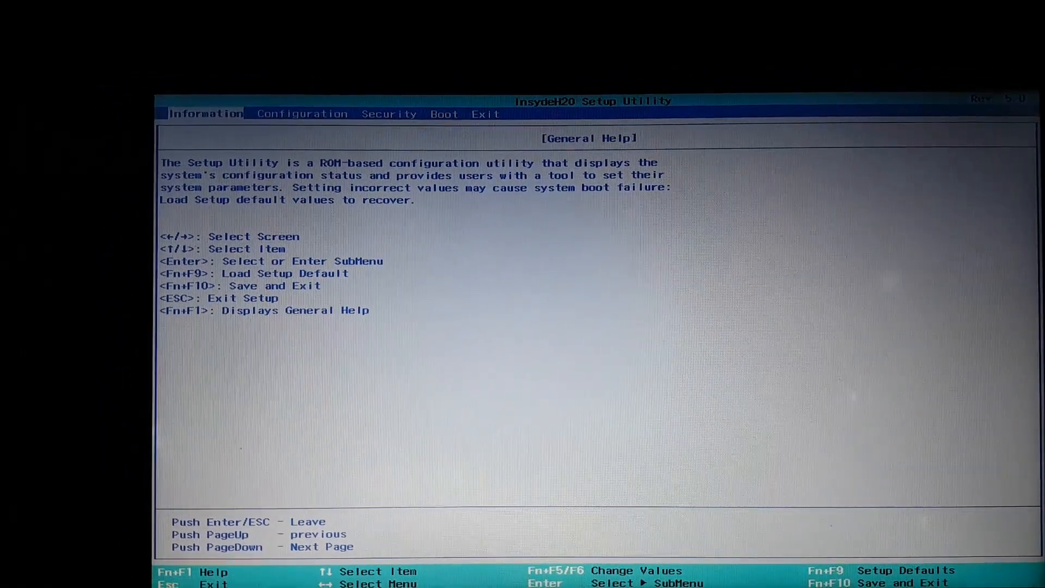
Set Intel Virtual Technology to Enabled in the BIOS configuration, then save the changes and exit the setup utility.
{"action": "key", "text": "Return"}
{"action": "key", "text": "Right"}
{"action": "key", "text": "Right"}
{"action": "key", "text": "Right"}
{"action": "key", "text": "Left"}
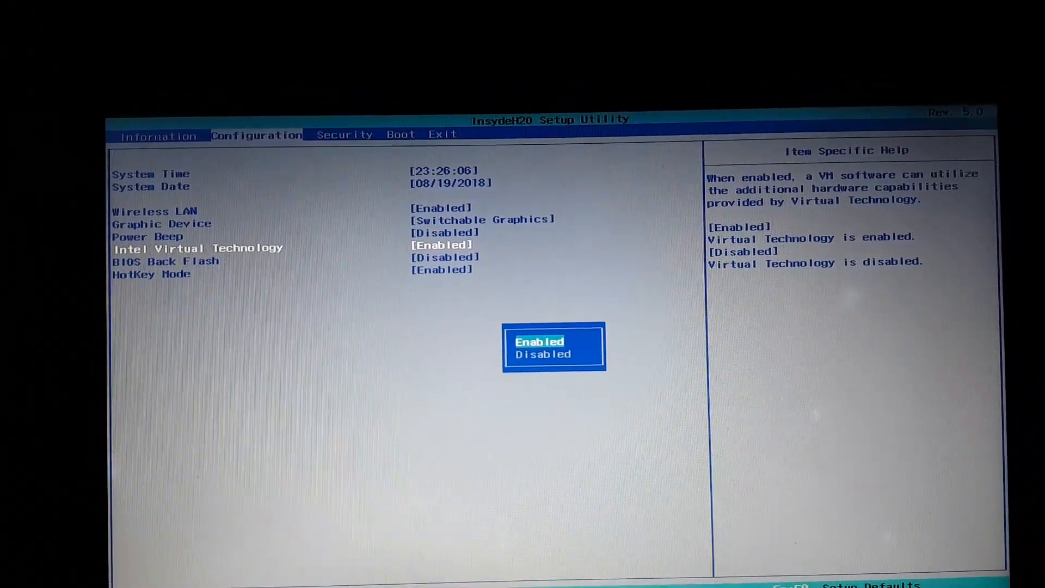
{"action": "key", "text": "Down"}
{"action": "key", "text": "Up"}
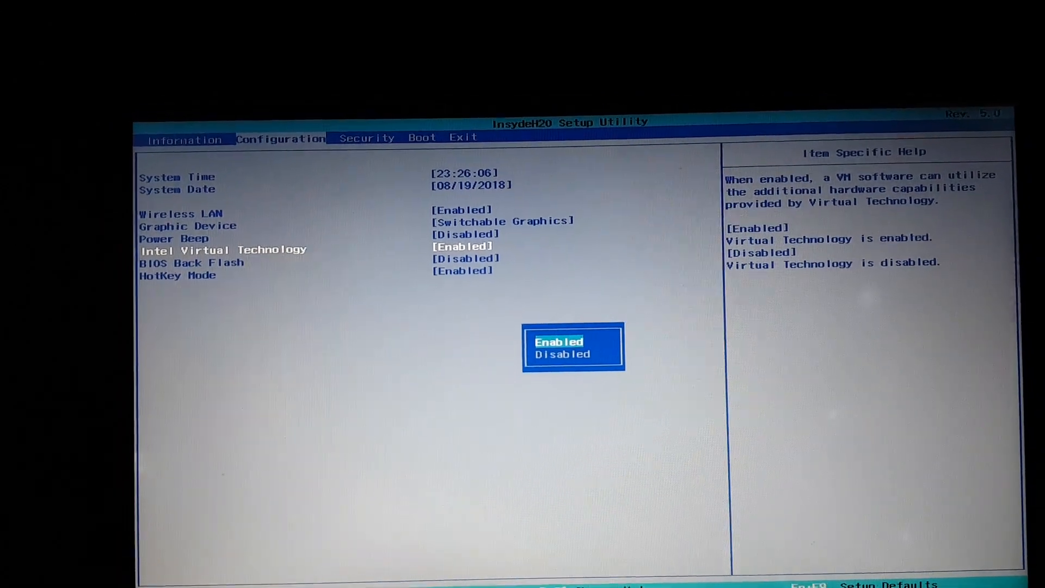
{"action": "key", "text": "Return"}
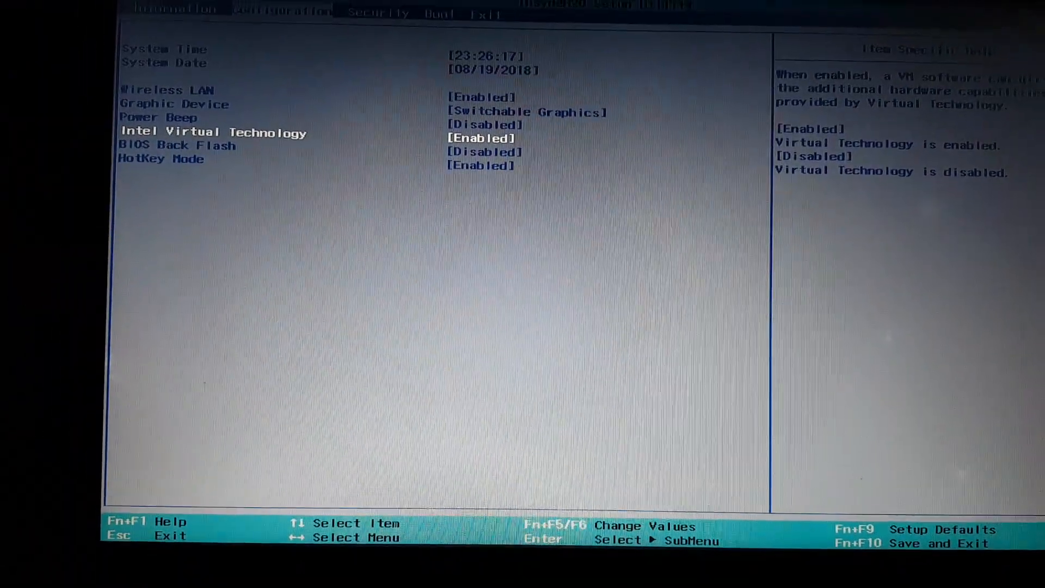
{"action": "key", "text": "F10"}
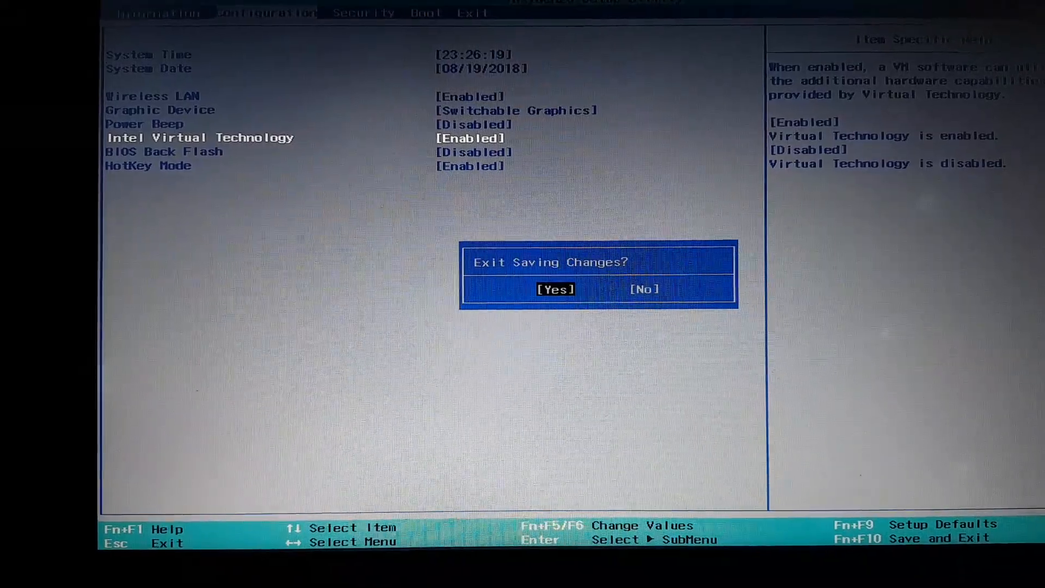
{"action": "key", "text": "Return"}
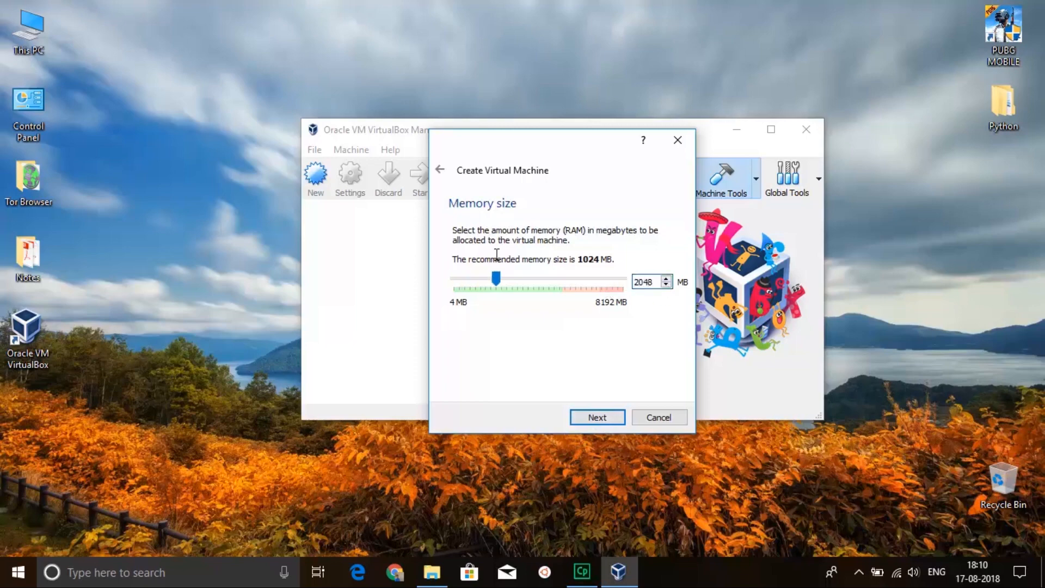
Accept 2048 MB of memory and create a new 10.00 GB VDI virtual hard disk named Ubuntu for the machine.
{"action": "left_click", "coordinate": [597, 418]}
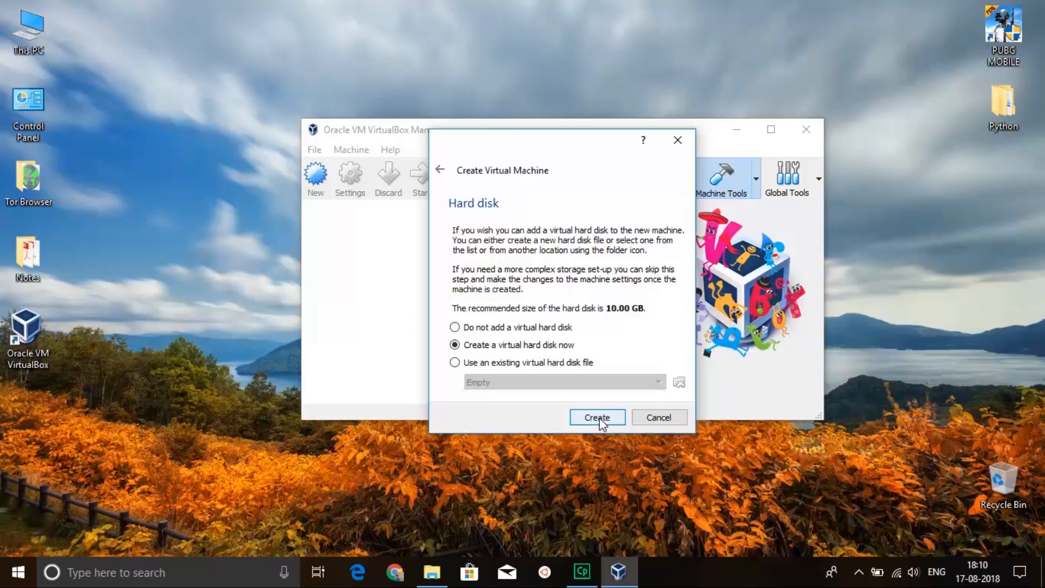
{"action": "left_click", "coordinate": [598, 417]}
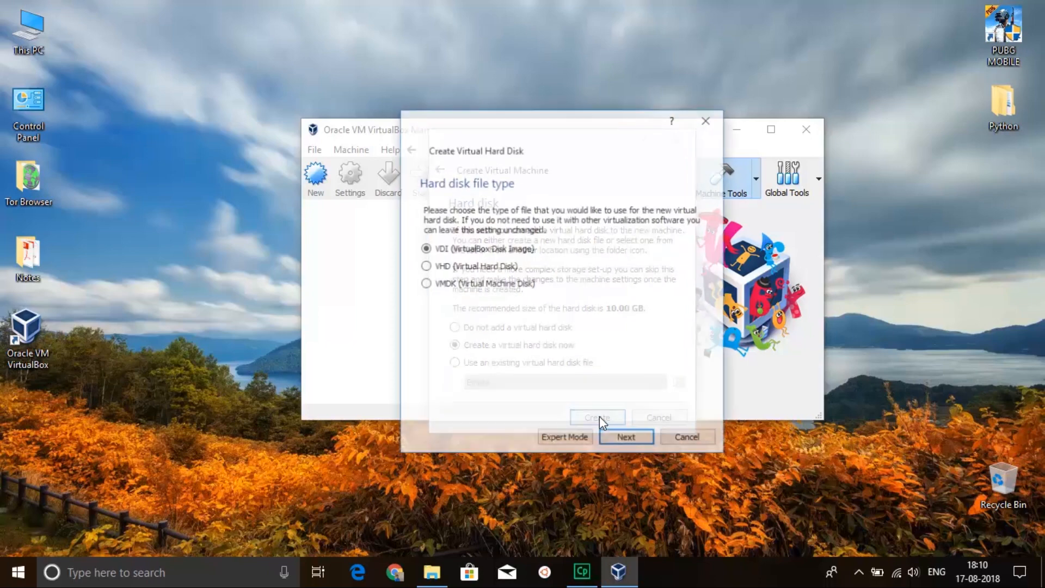
{"action": "left_click", "coordinate": [627, 439]}
{"action": "left_click", "coordinate": [627, 440]}
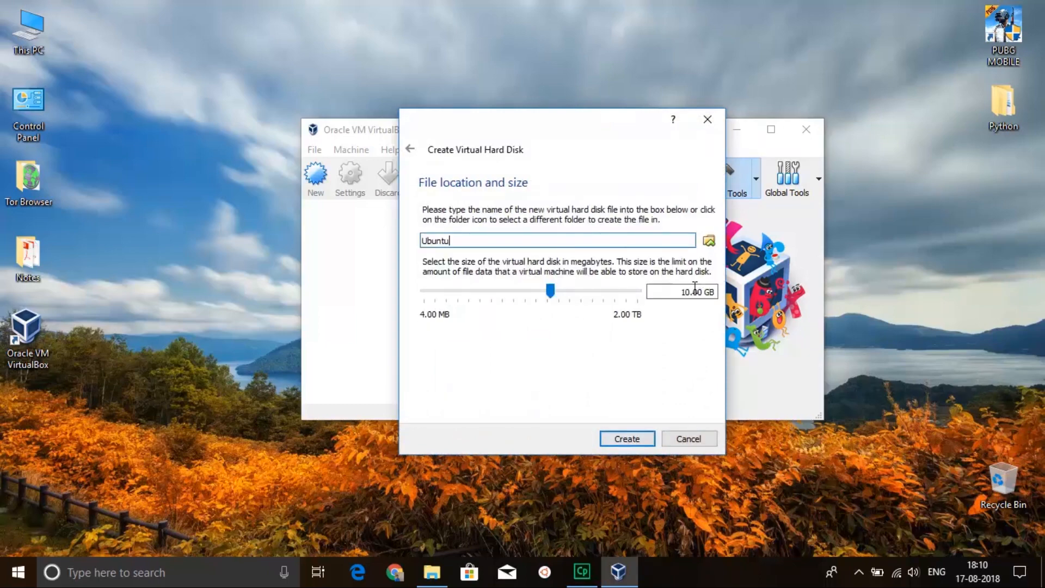
{"action": "left_click", "coordinate": [626, 441]}
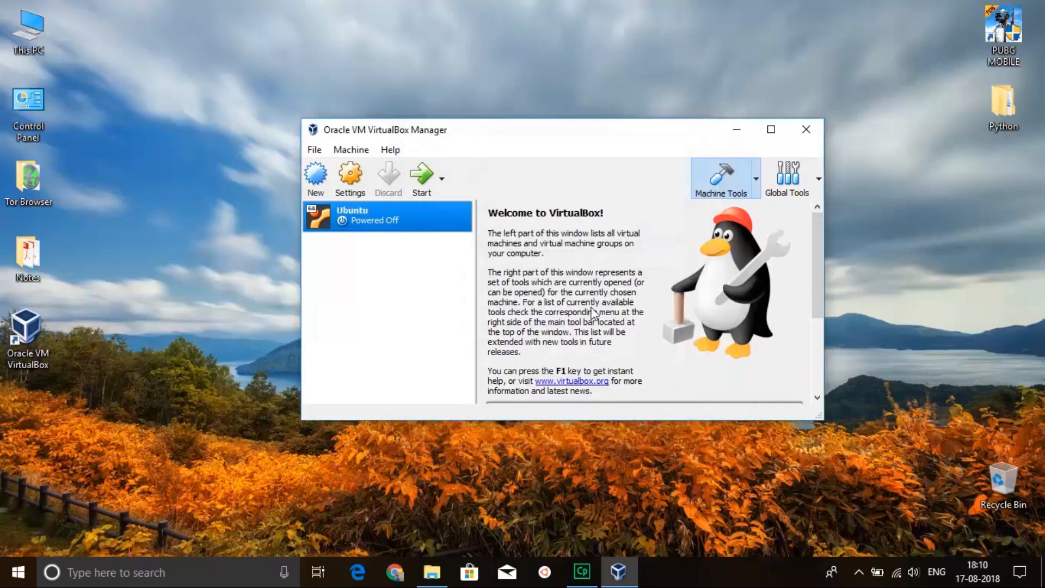
Start the Ubuntu virtual machine with ubuntu-18.04-desktop-amd64.iso from the desktop's Required Files folder as its start-up disk.
{"action": "left_click", "coordinate": [421, 179]}
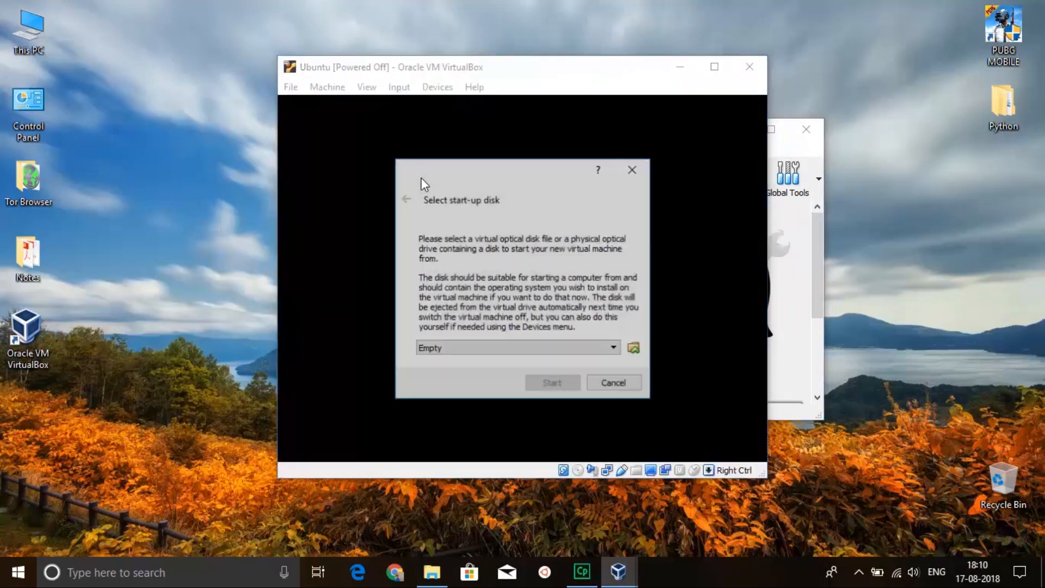
{"action": "left_click", "coordinate": [469, 353]}
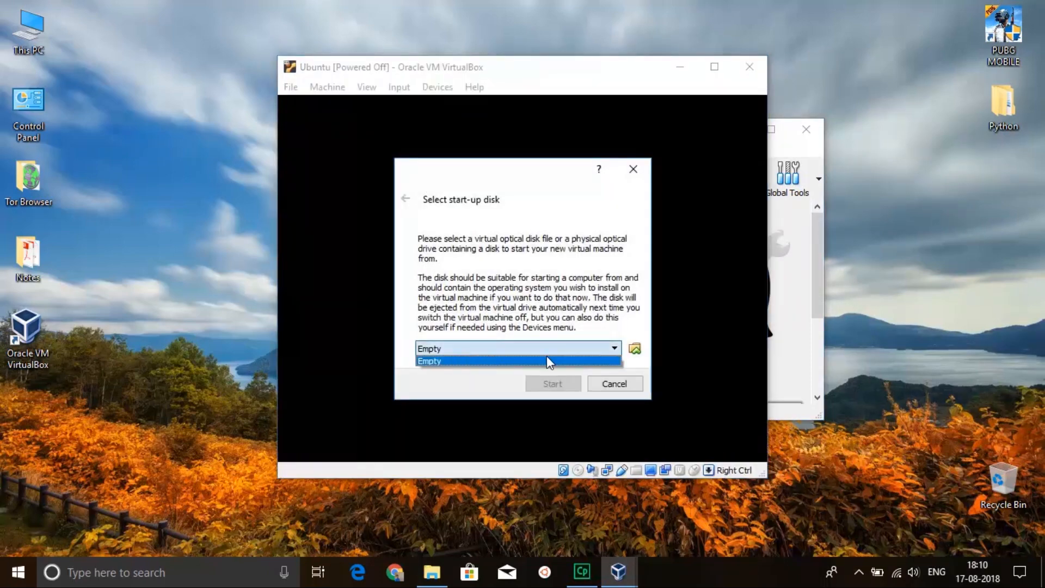
{"action": "left_click", "coordinate": [635, 351]}
{"action": "left_click", "coordinate": [635, 350]}
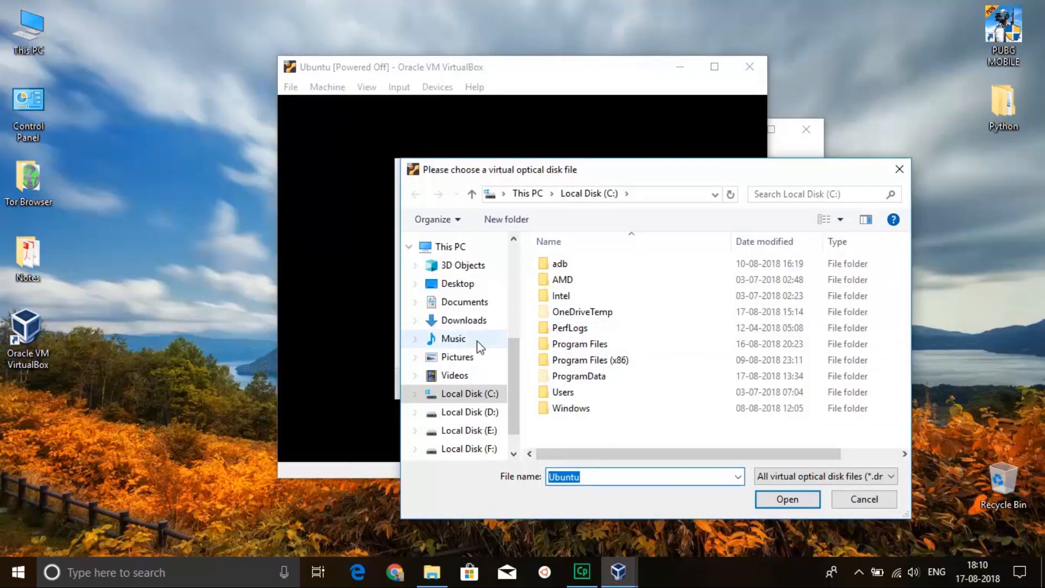
{"action": "scroll", "coordinate": [474, 337], "scroll_direction": "up", "scroll_amount": 1}
{"action": "left_click", "coordinate": [459, 310]}
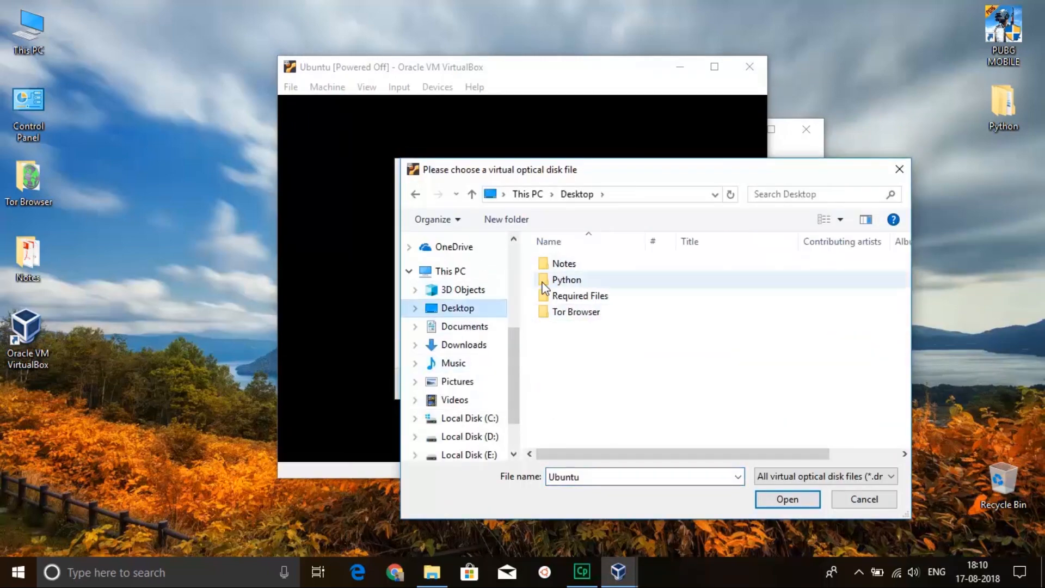
{"action": "double_click", "coordinate": [583, 301]}
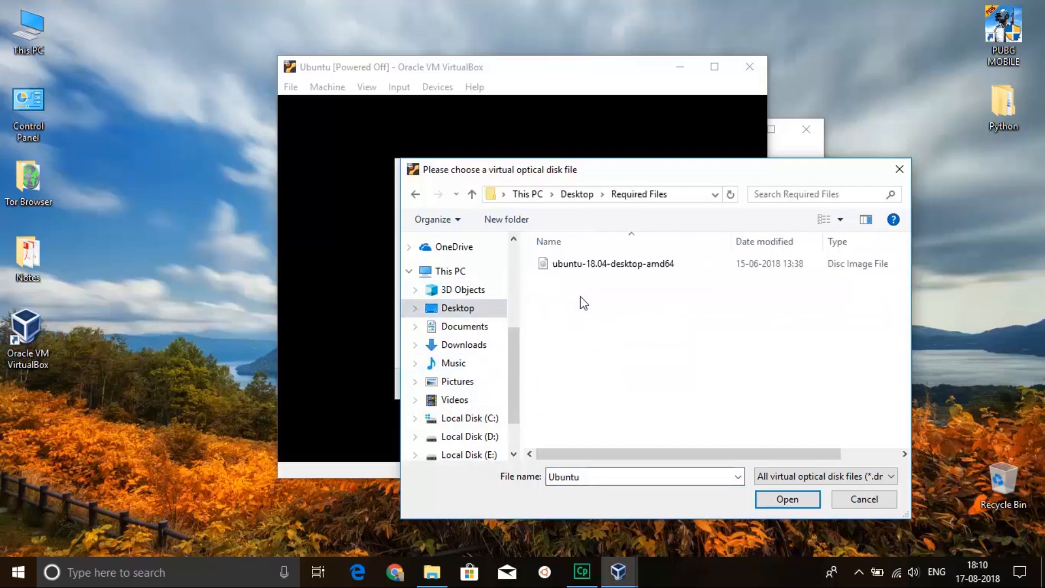
{"action": "left_click", "coordinate": [597, 267]}
{"action": "left_click", "coordinate": [805, 501]}
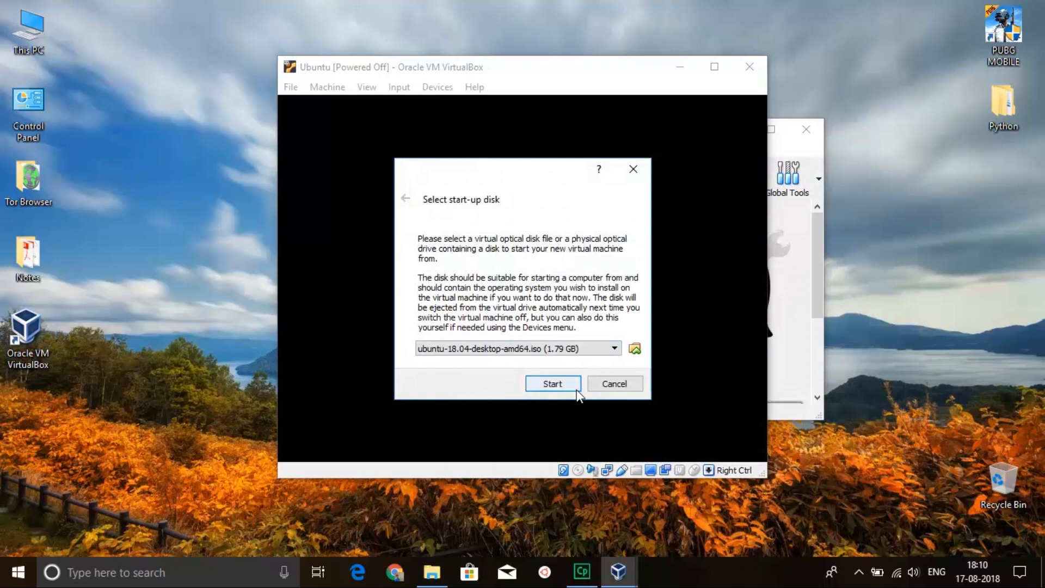
{"action": "left_click", "coordinate": [557, 384]}
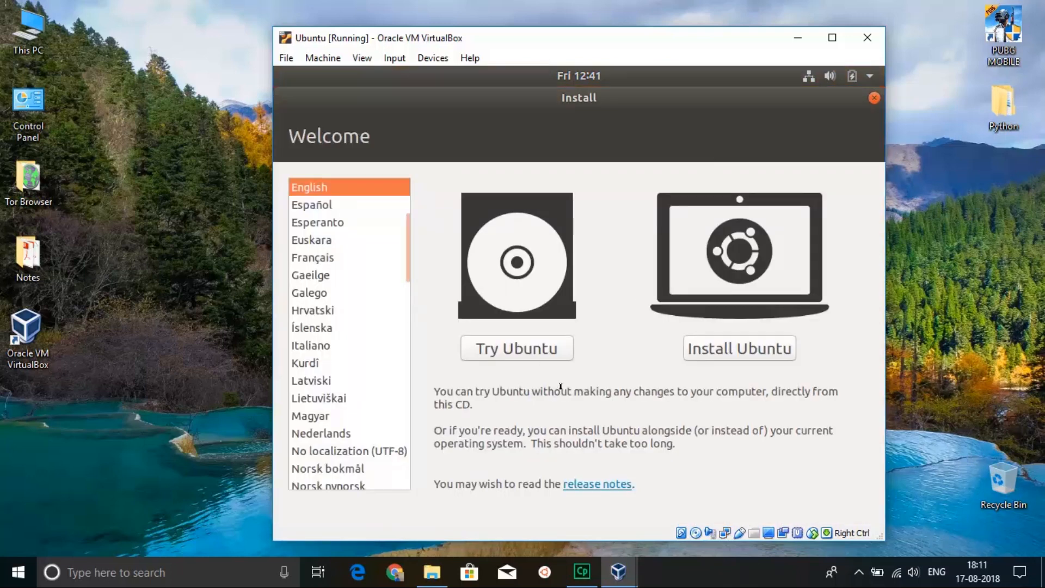
Begin installing Ubuntu in English with the English (US) keyboard, normal installation, updates during installation and third-party software.
{"action": "left_click", "coordinate": [734, 349]}
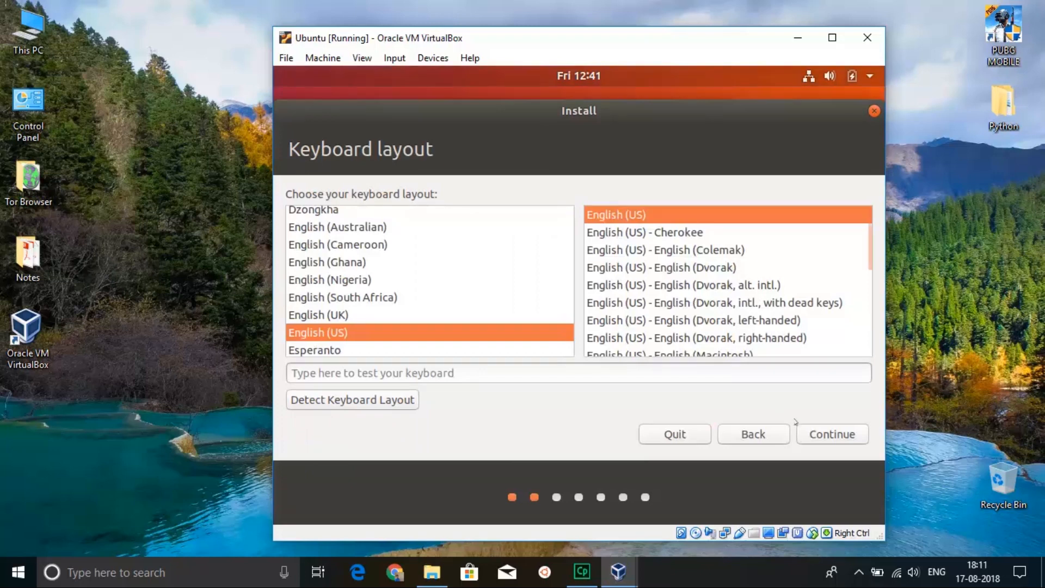
{"action": "left_click", "coordinate": [841, 437]}
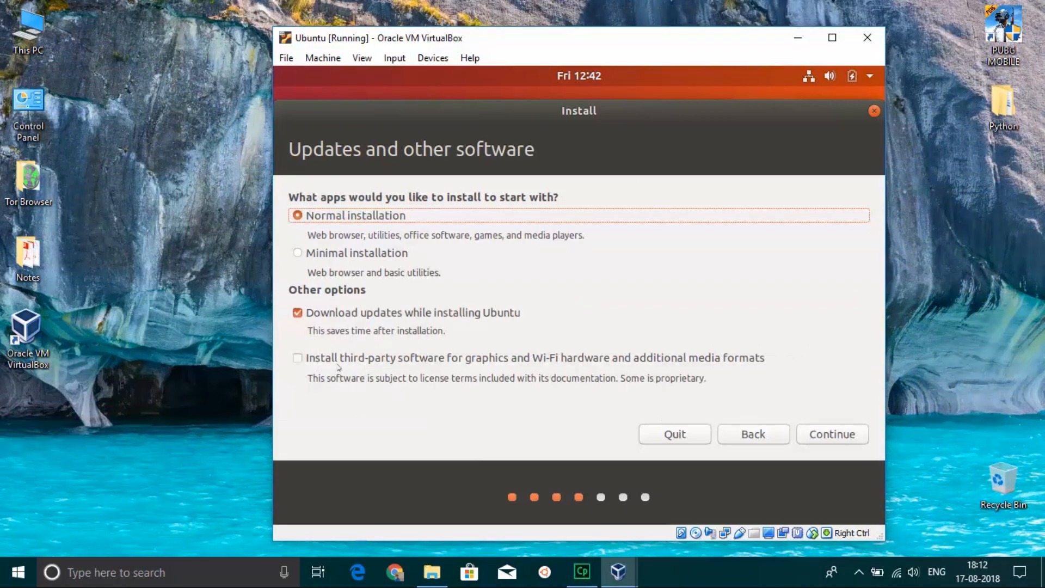
{"action": "left_click", "coordinate": [302, 360]}
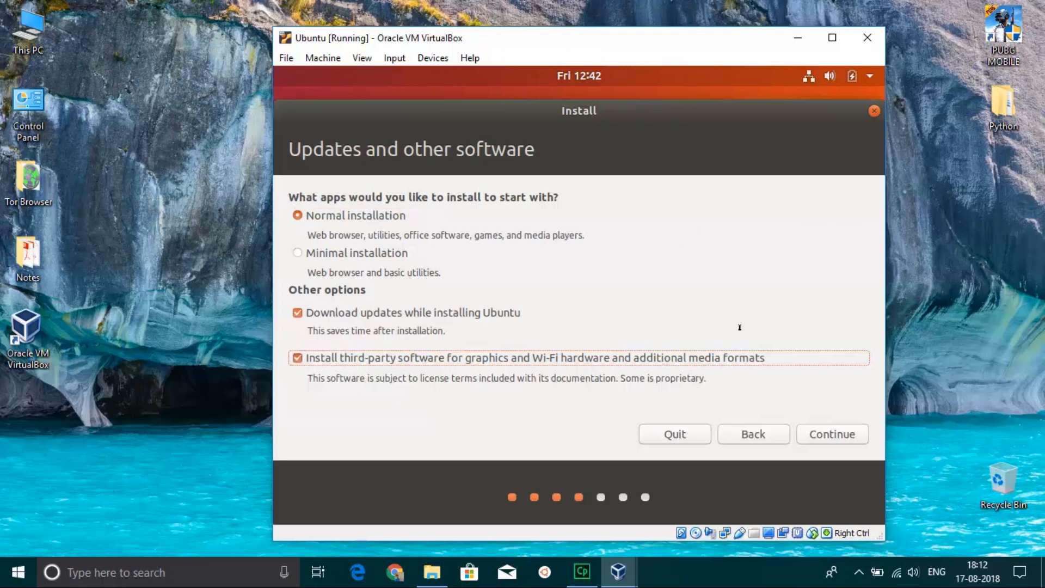
{"action": "left_click", "coordinate": [819, 431]}
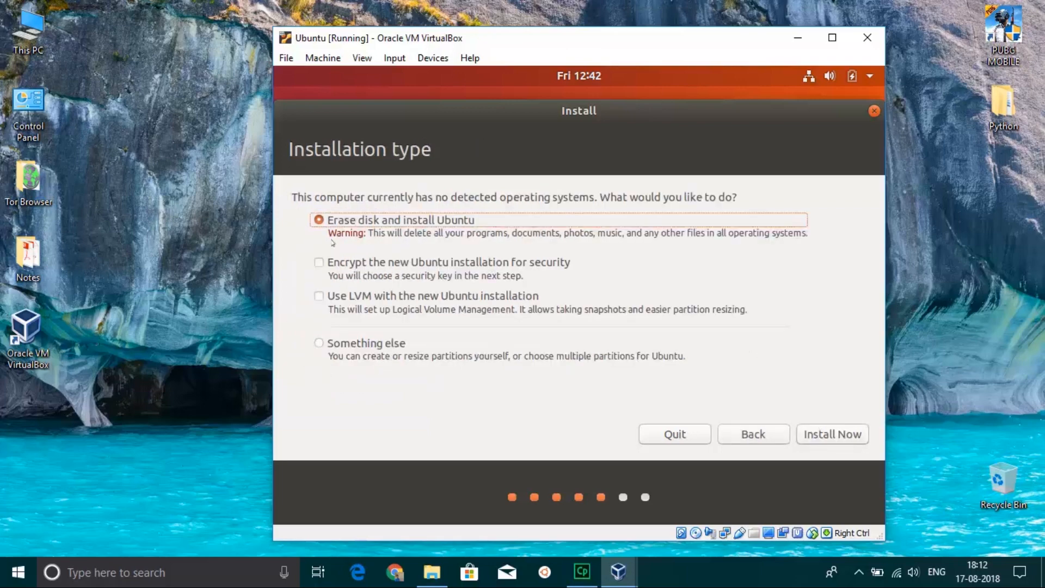
Choose to erase the disk and install Ubuntu, approve writing the disk changes, and accept Kolkata as the location.
{"action": "left_click", "coordinate": [830, 435]}
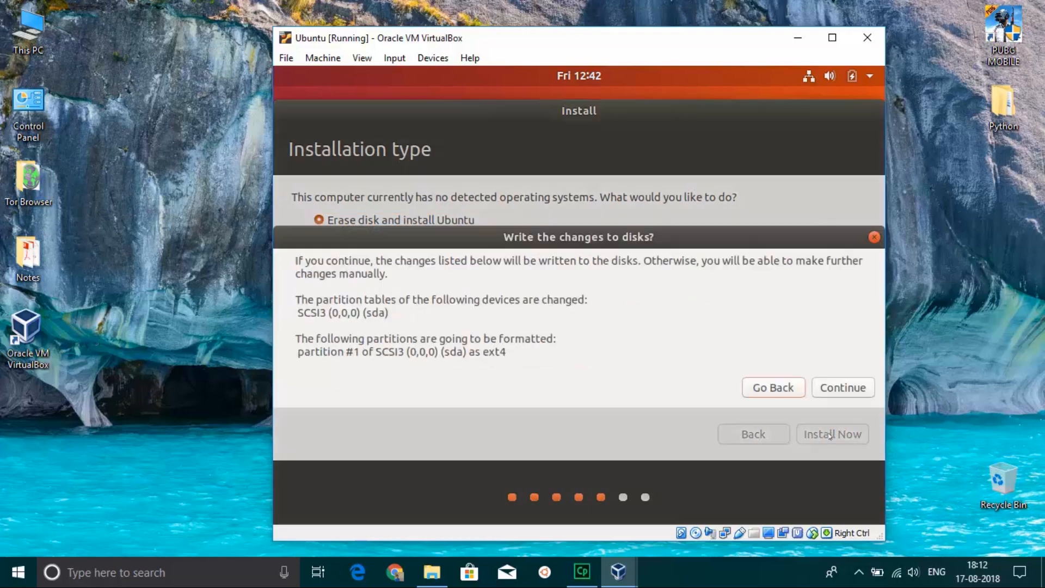
{"action": "left_click", "coordinate": [831, 385]}
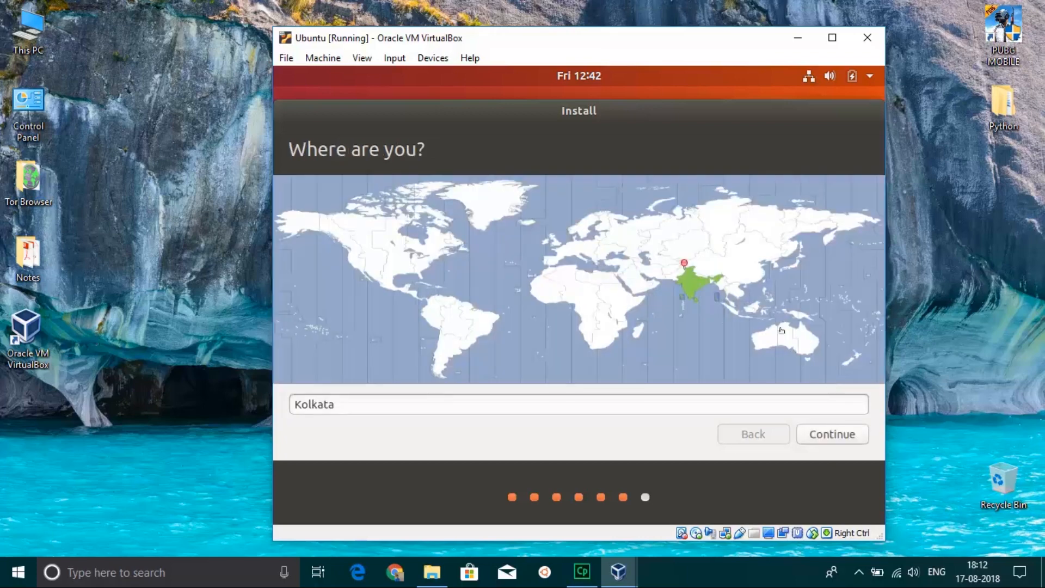
{"action": "left_click", "coordinate": [810, 430]}
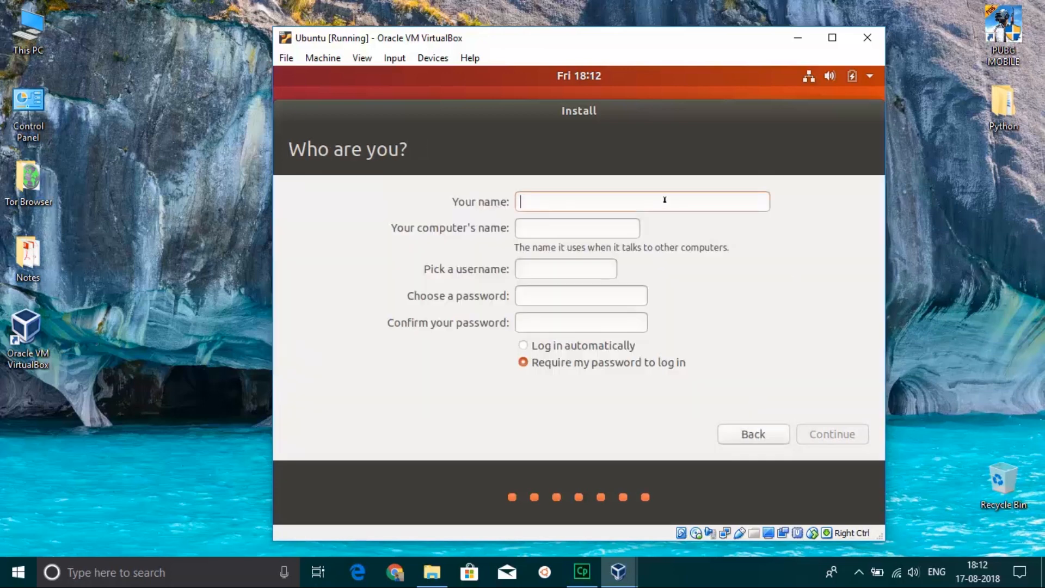
Enter the user's name and the account password with its confirmation, keep the password required at login, and continue the installation.
{"action": "type", "text": "Joswin"}
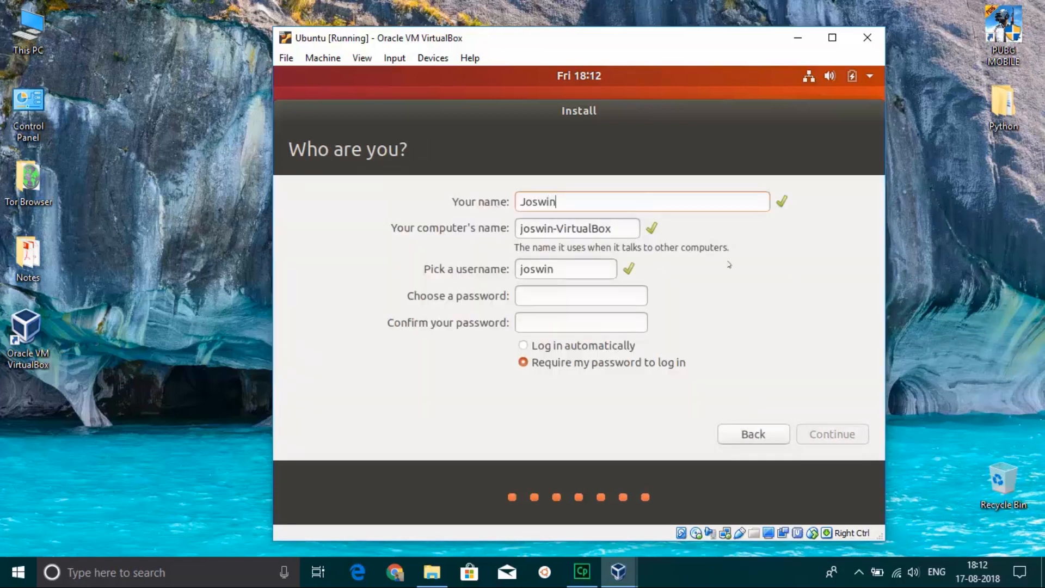
{"action": "left_click", "coordinate": [604, 289]}
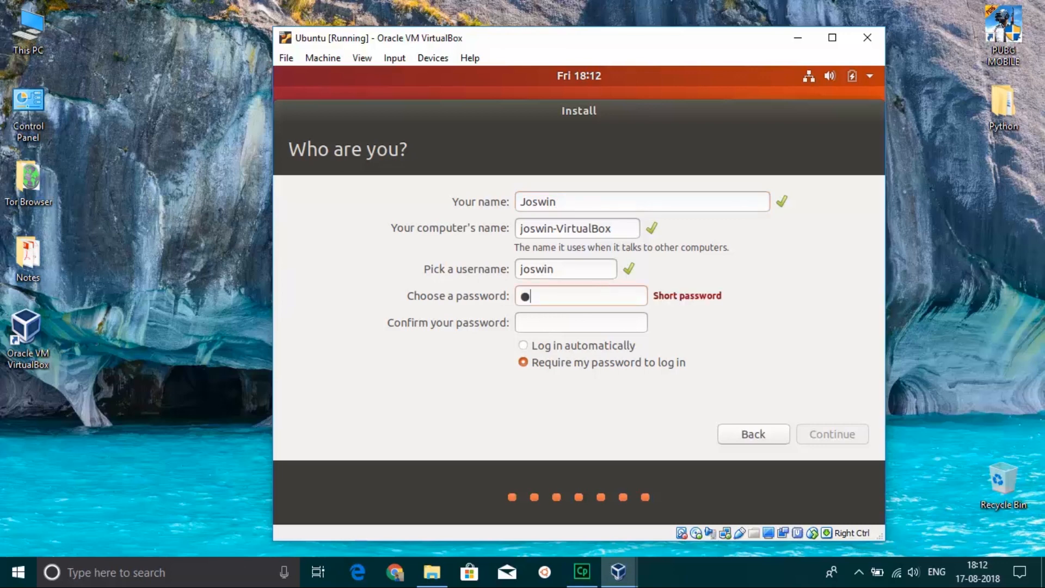
{"action": "left_click", "coordinate": [611, 329]}
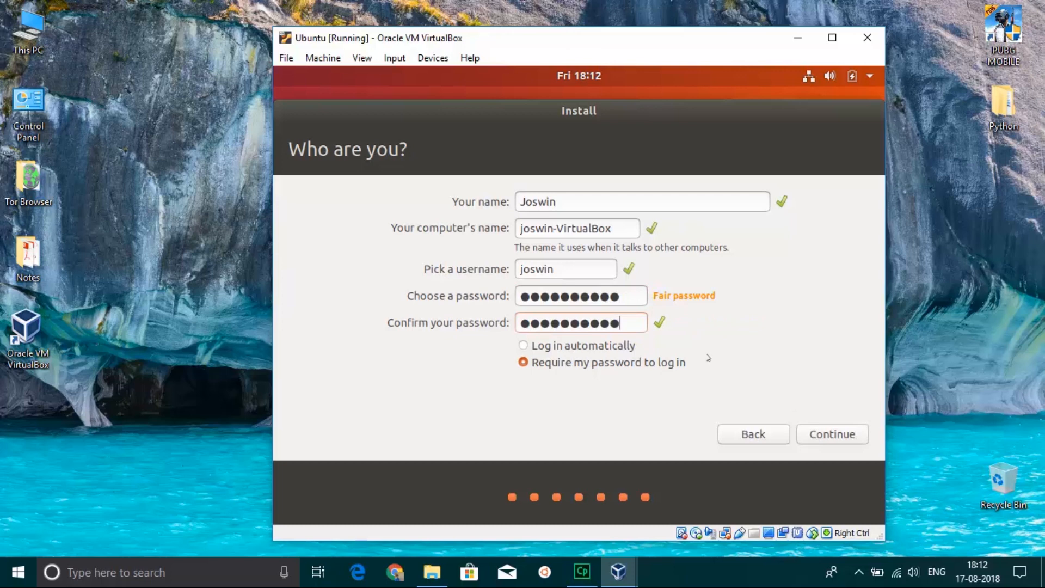
{"action": "left_click", "coordinate": [830, 429]}
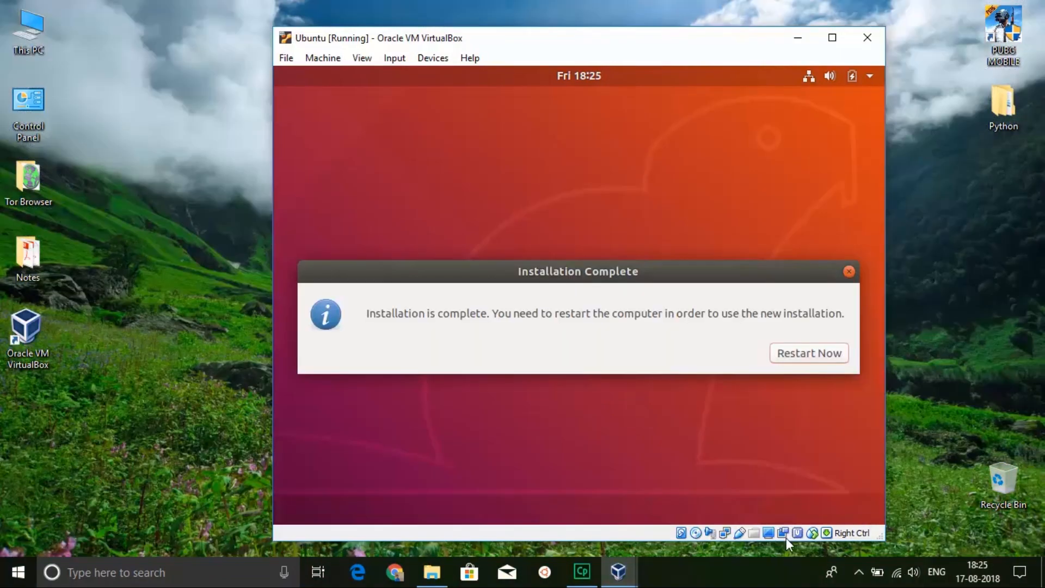
Restart the virtual machine after the installation and continue past the request to remove the installation medium.
{"action": "left_click", "coordinate": [808, 355]}
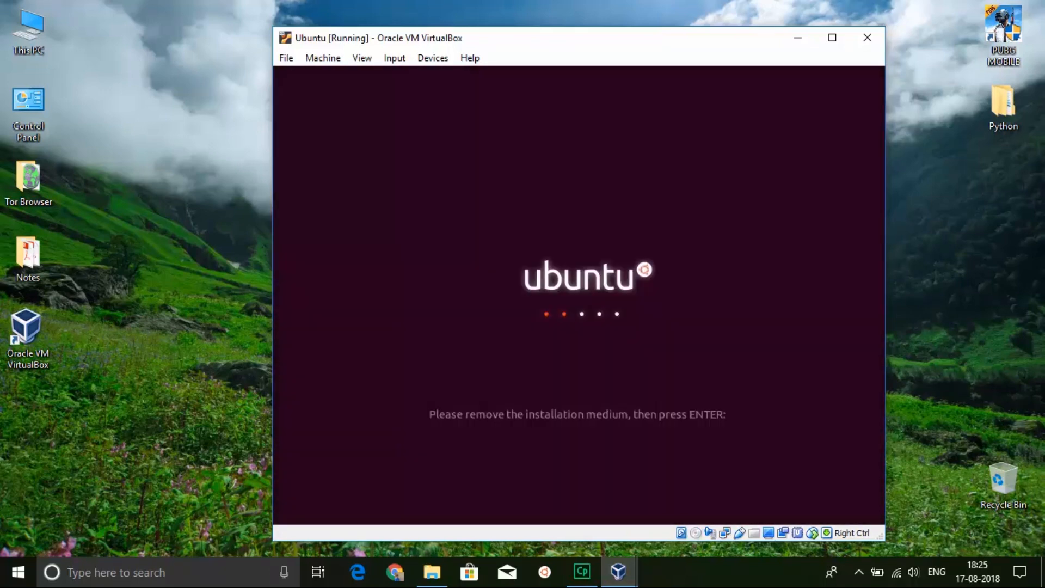
{"action": "key", "text": "Return"}
{"action": "key", "text": "Return"}
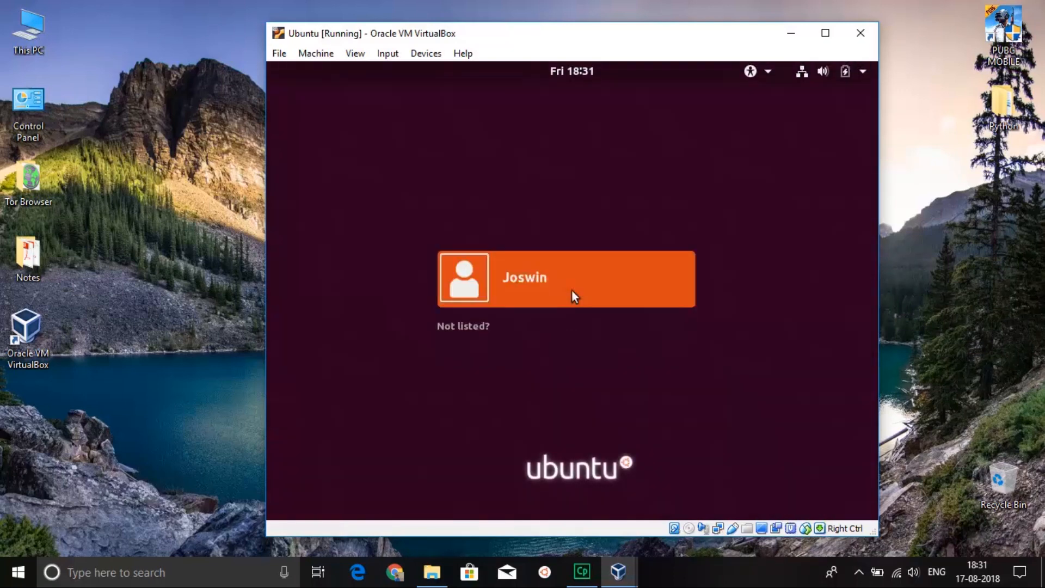
Log in to Ubuntu by selecting the user account and entering the account password.
{"action": "left_click", "coordinate": [665, 276]}
{"action": "type", "text": "**********"}
{"action": "key", "text": "Return"}
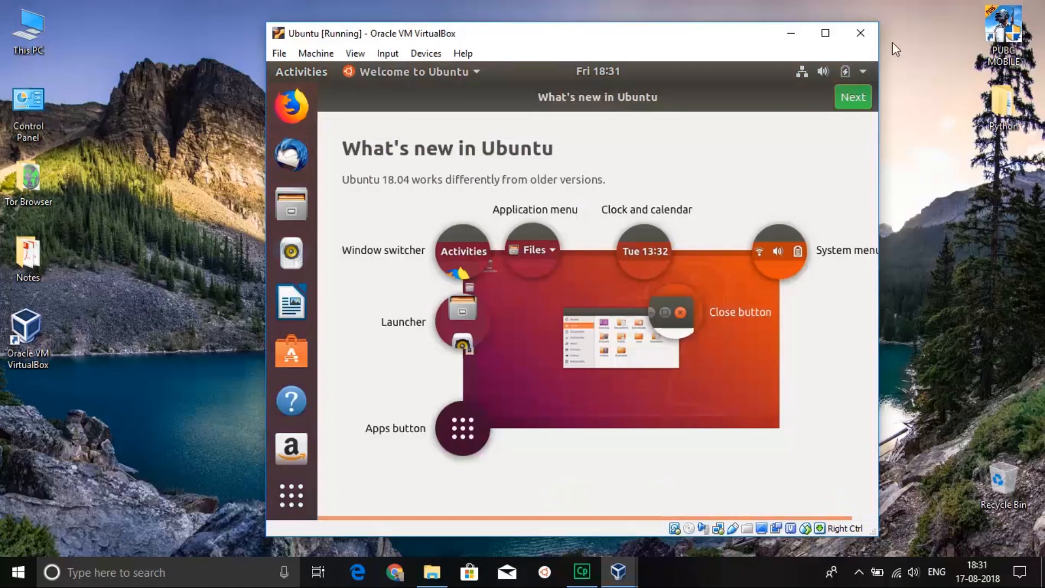
Complete the Welcome to Ubuntu pages, keeping the option to send system info to Canonical, and close the welcome window.
{"action": "left_click", "coordinate": [865, 96]}
{"action": "left_click", "coordinate": [866, 96]}
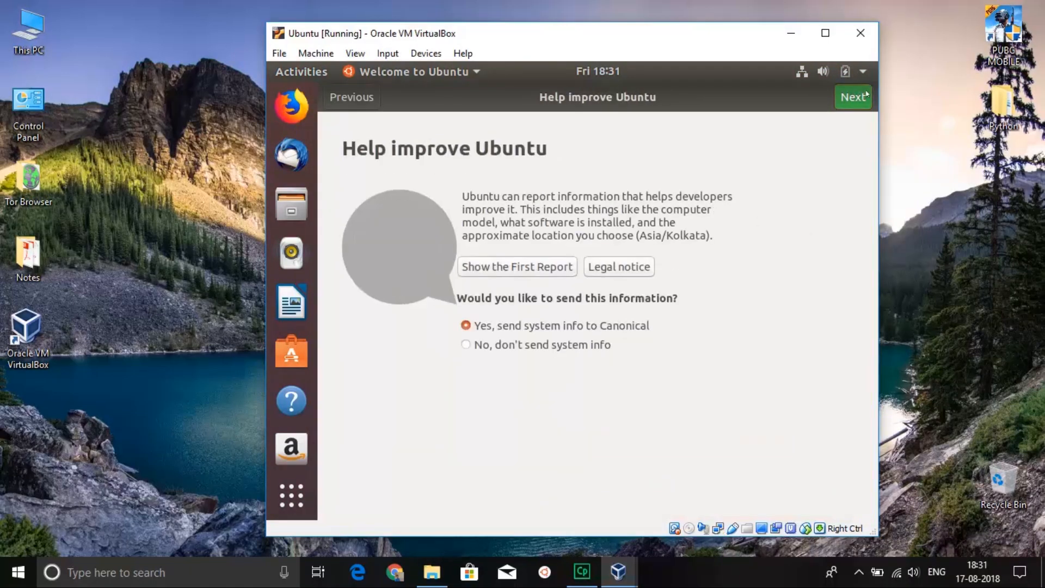
{"action": "left_click", "coordinate": [865, 96]}
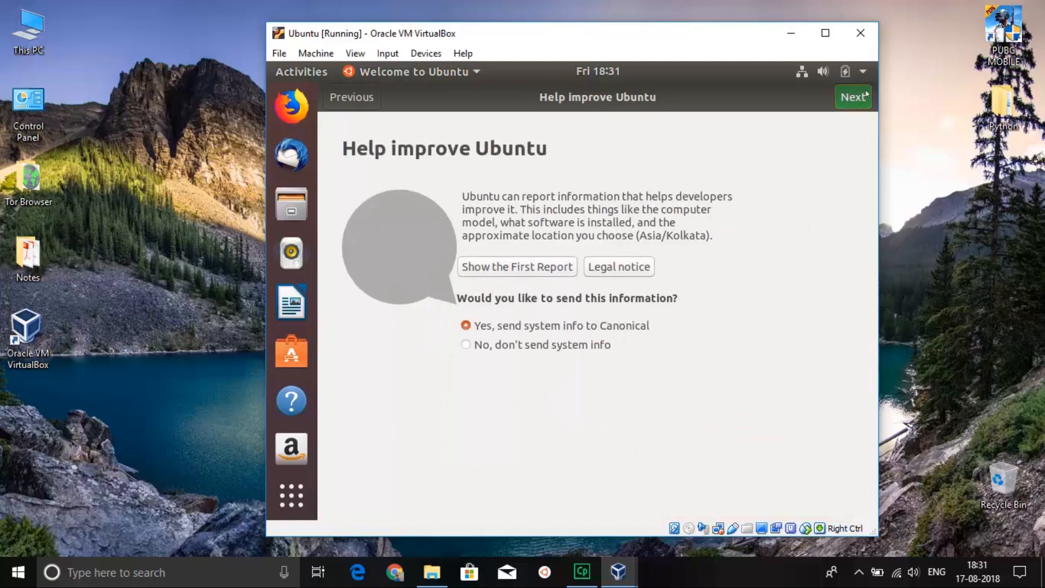
{"action": "left_click", "coordinate": [866, 96]}
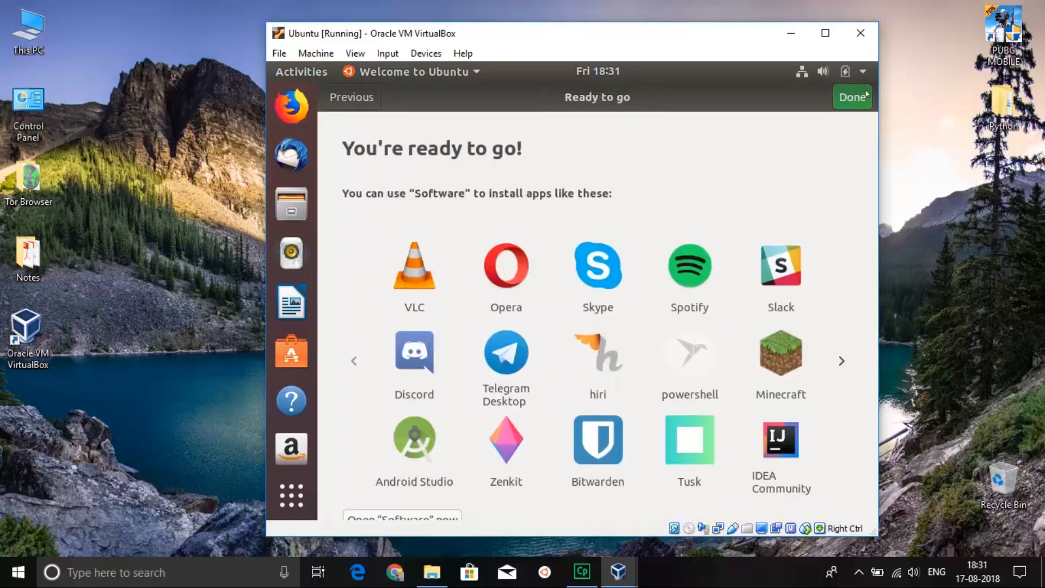
{"action": "left_click", "coordinate": [865, 96]}
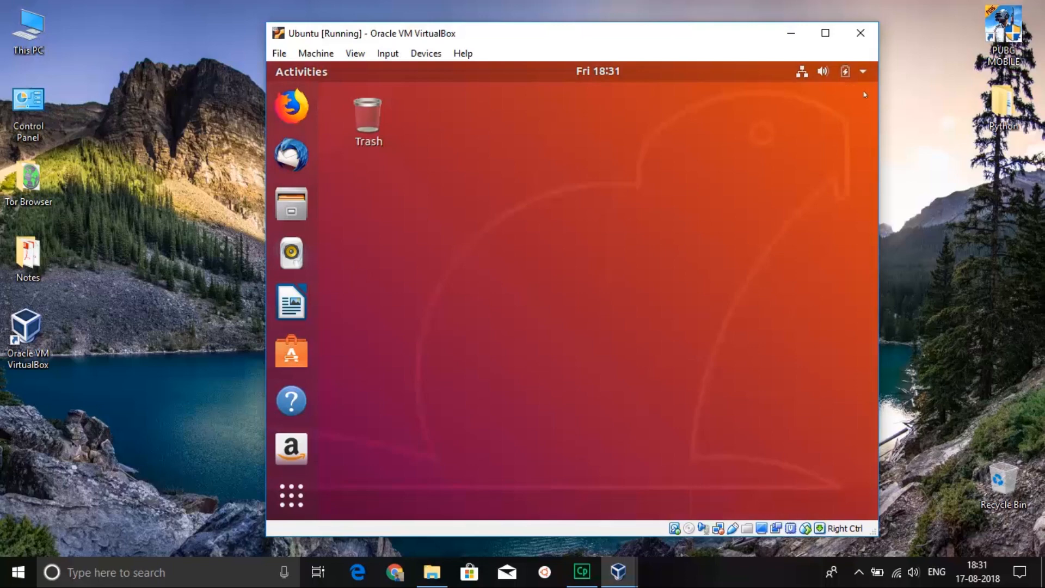